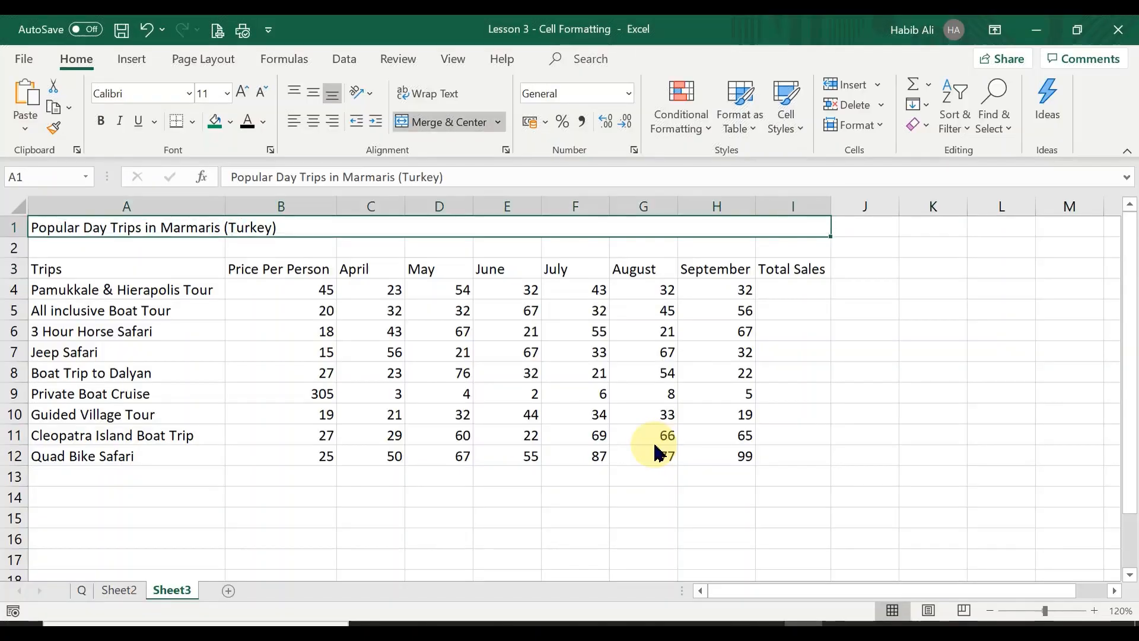
Step: Review the task question on sheet Q and compare the formatted example on Sheet2 with the unformatted table on Sheet3
click(450, 328)
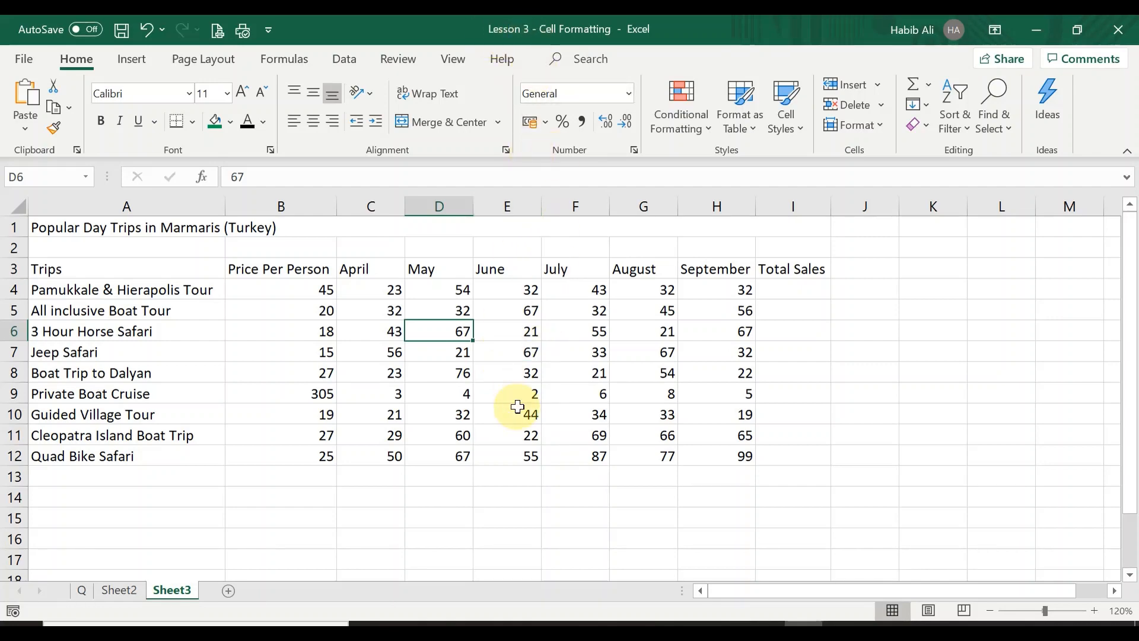
click(83, 591)
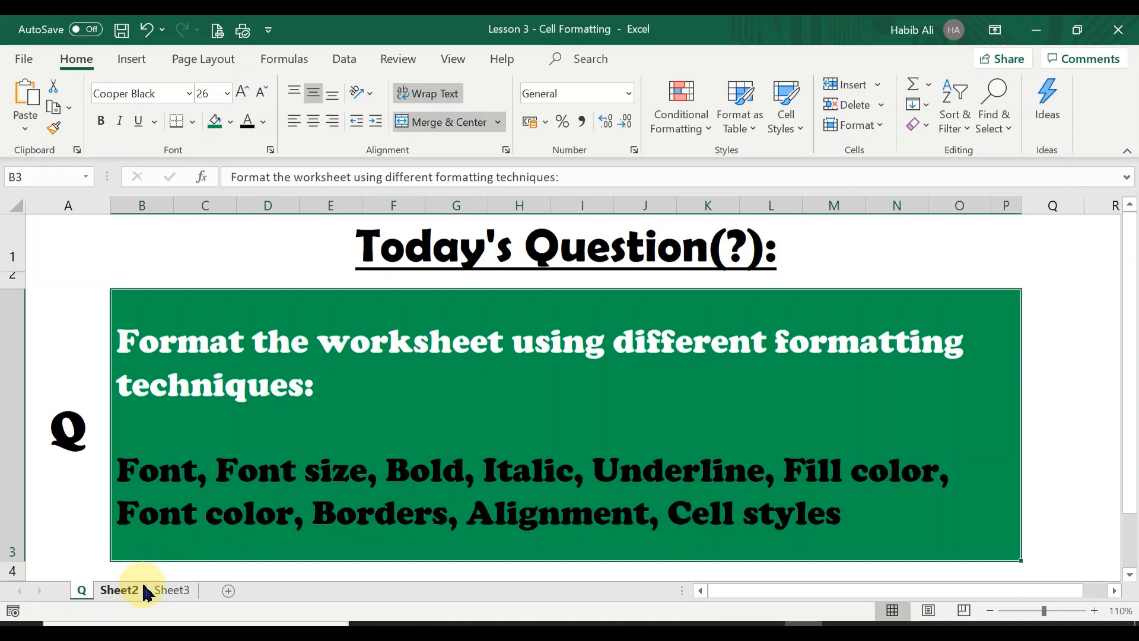
click(170, 590)
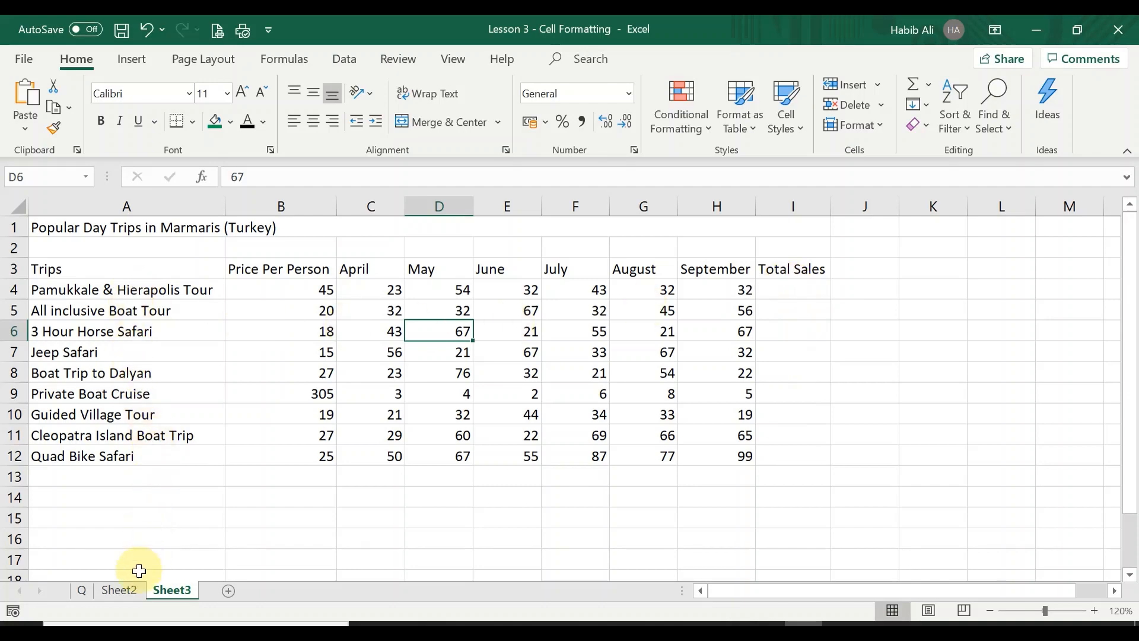
click(131, 590)
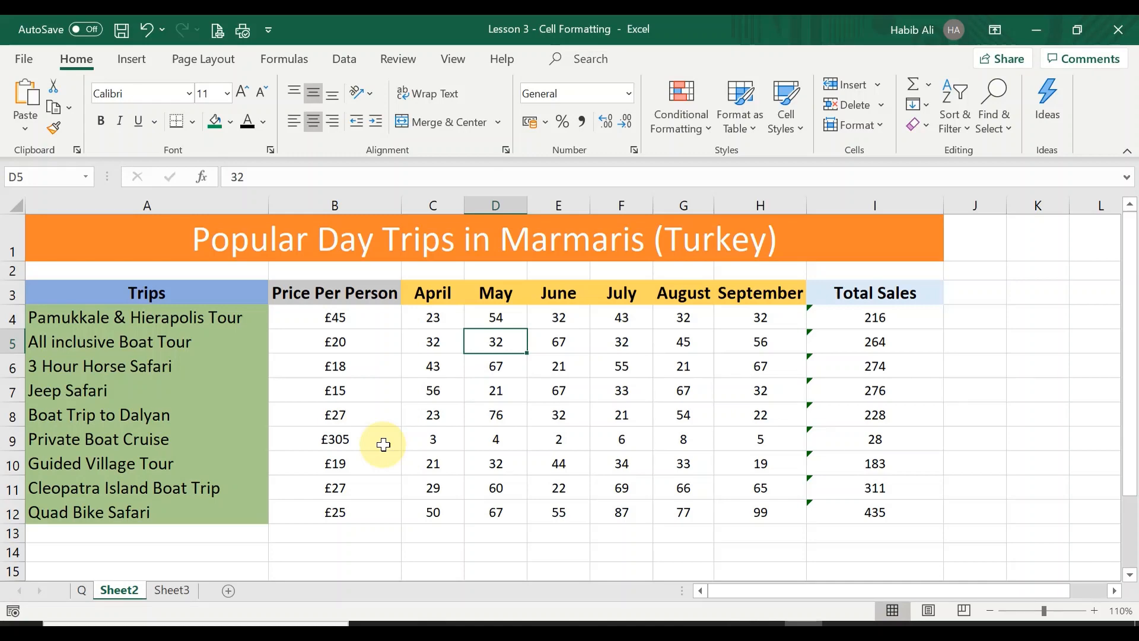
click(178, 590)
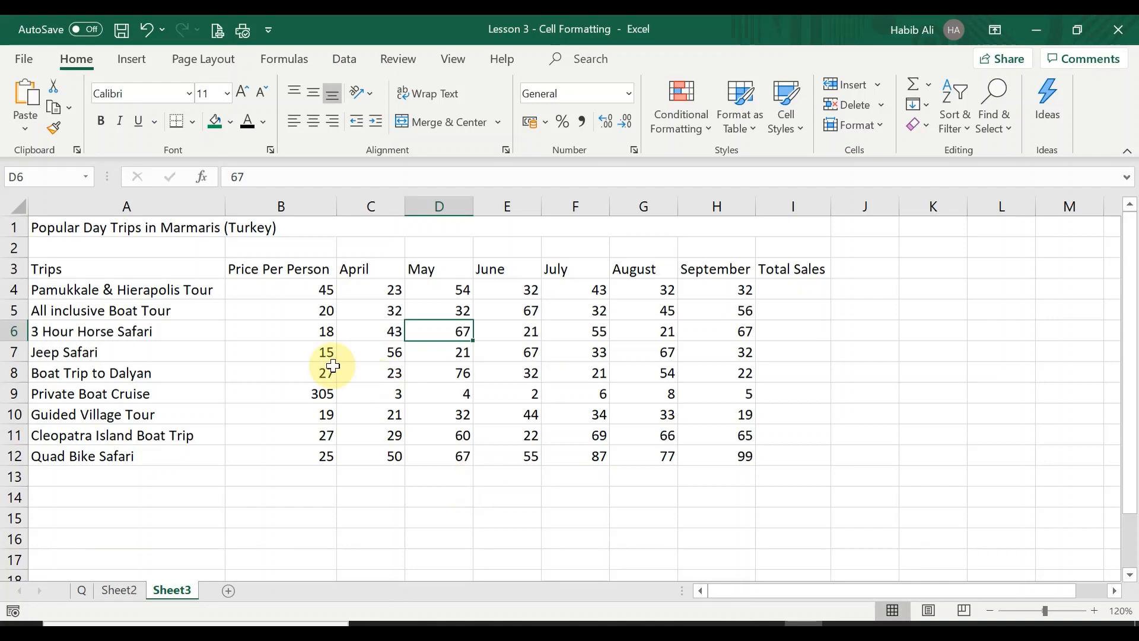
click(122, 590)
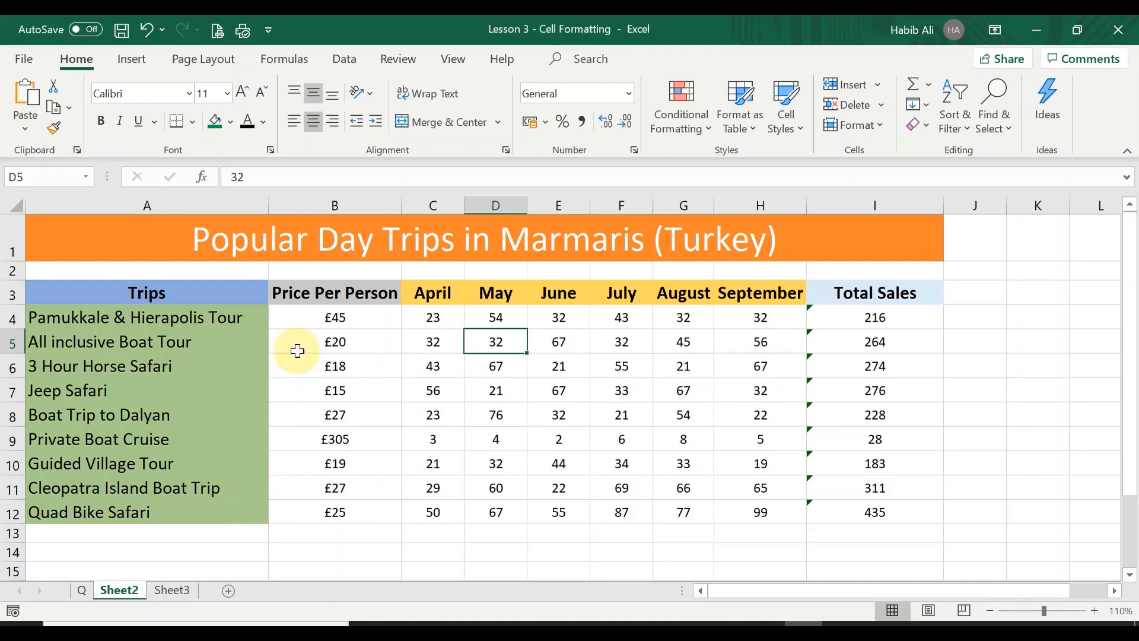
click(175, 590)
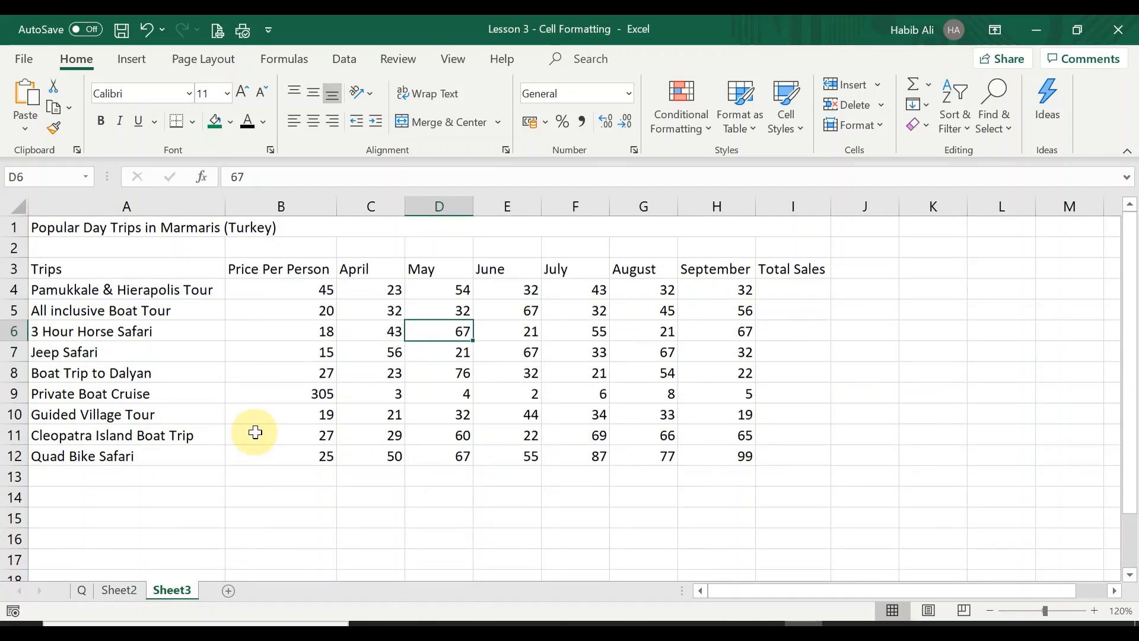
Step: Set the font size of the title in A1 on Sheet3 to 28, trying one size larger and returning to 28
click(148, 226)
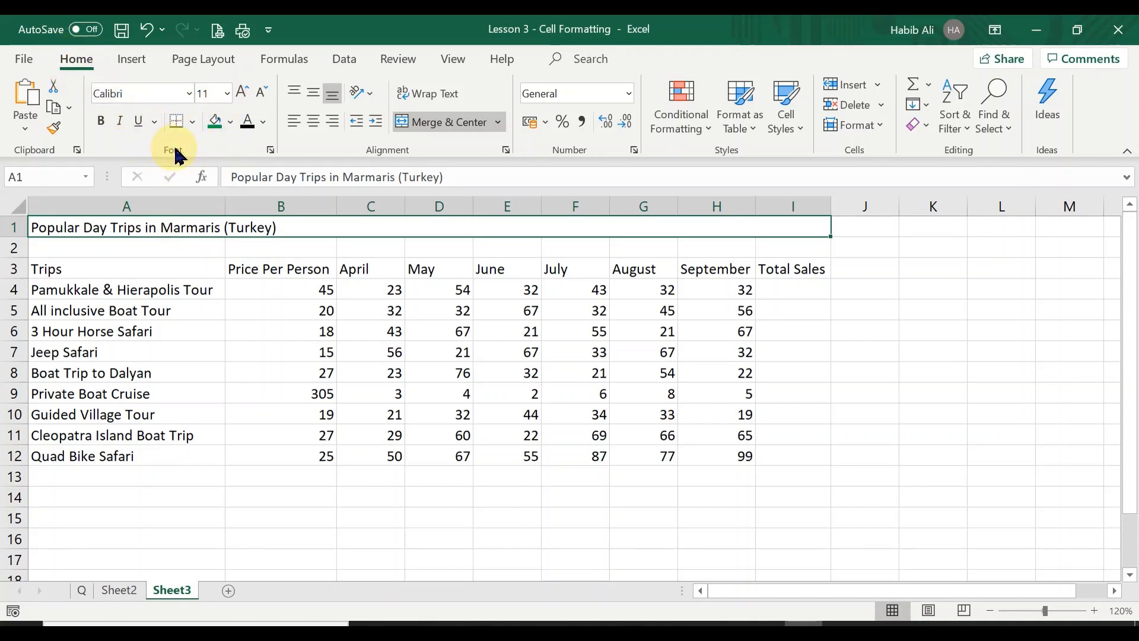
click(228, 96)
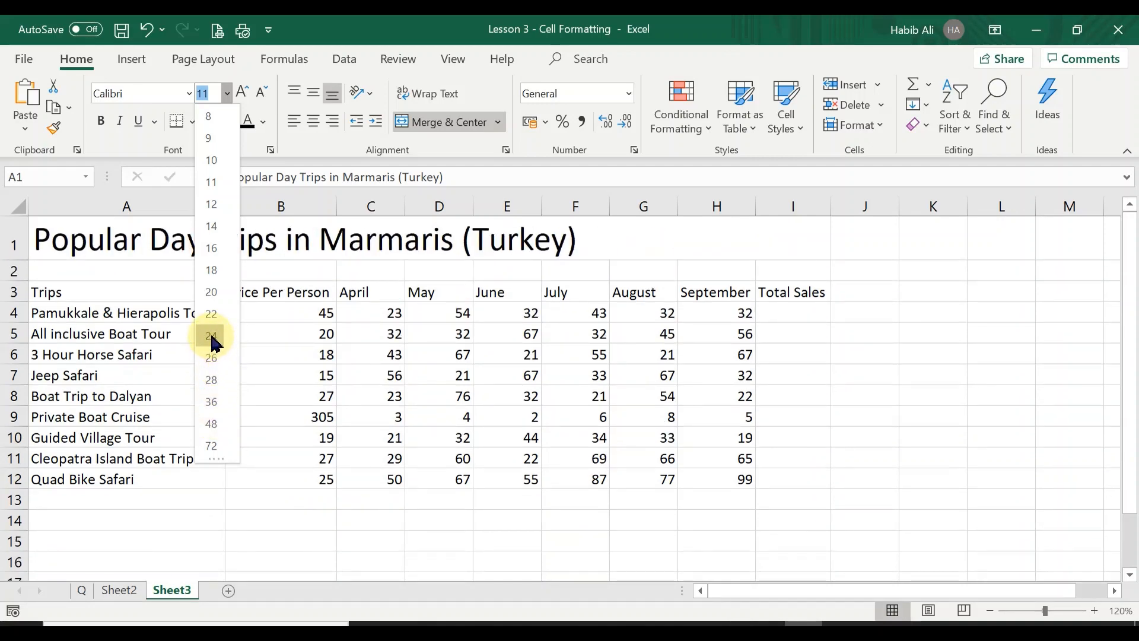
click(211, 380)
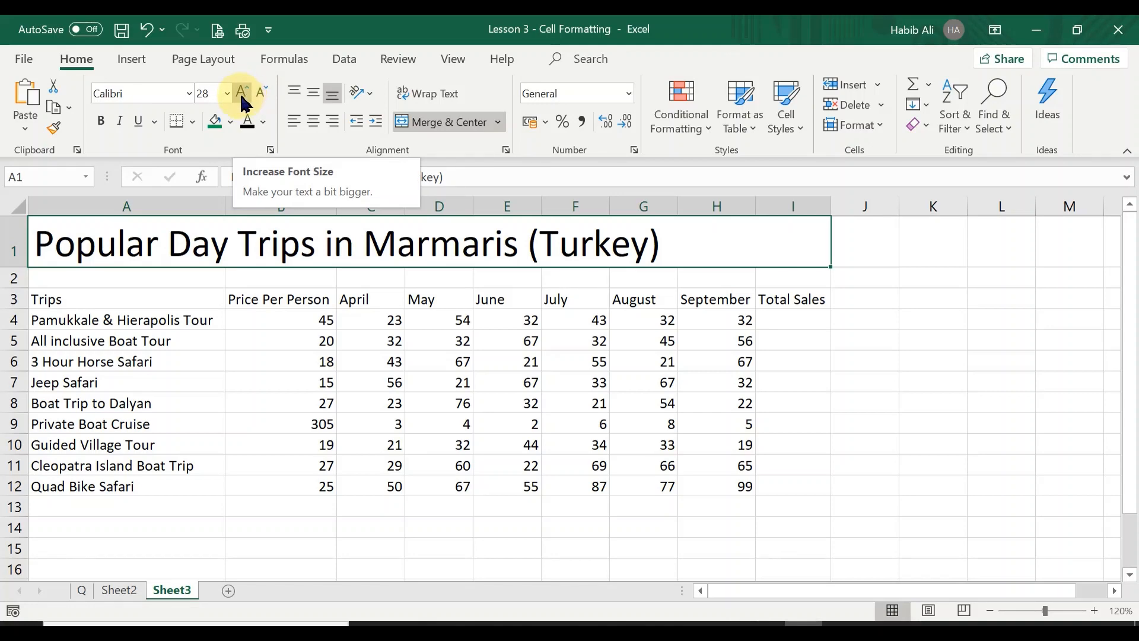
click(242, 93)
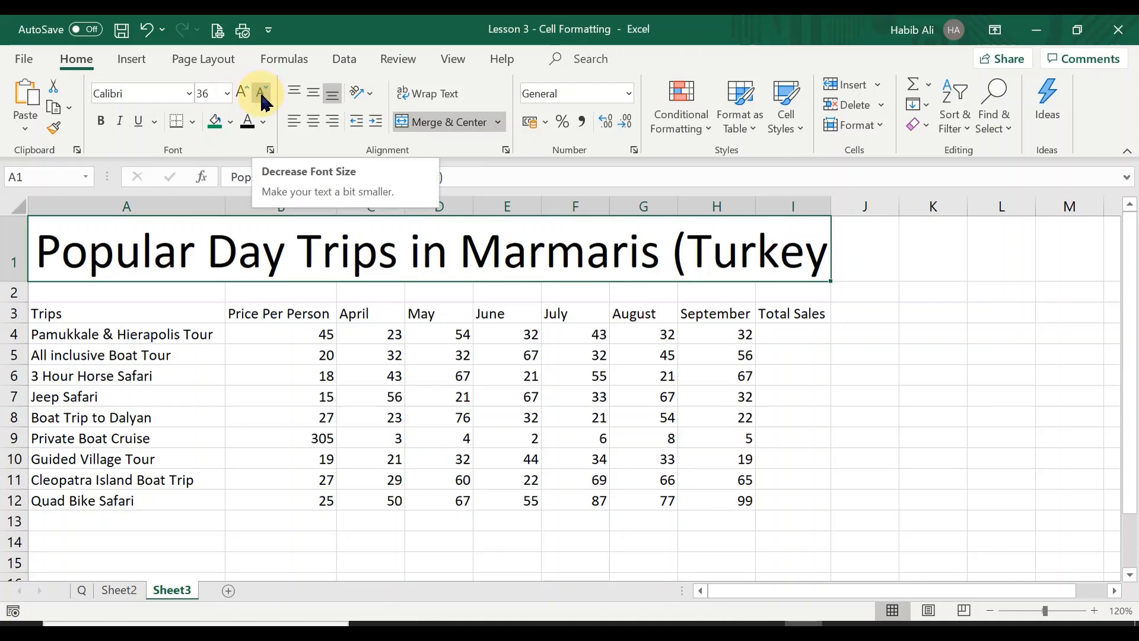
click(262, 93)
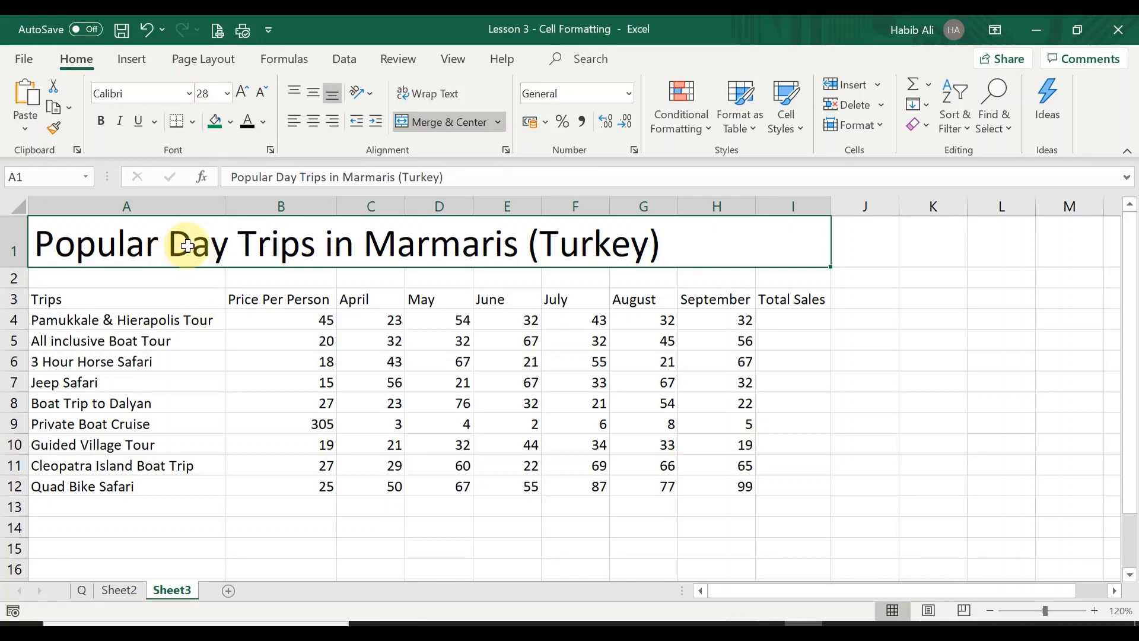
Step: Change the title's font to Bernard MT Condensed and increase its size to 36
click(188, 94)
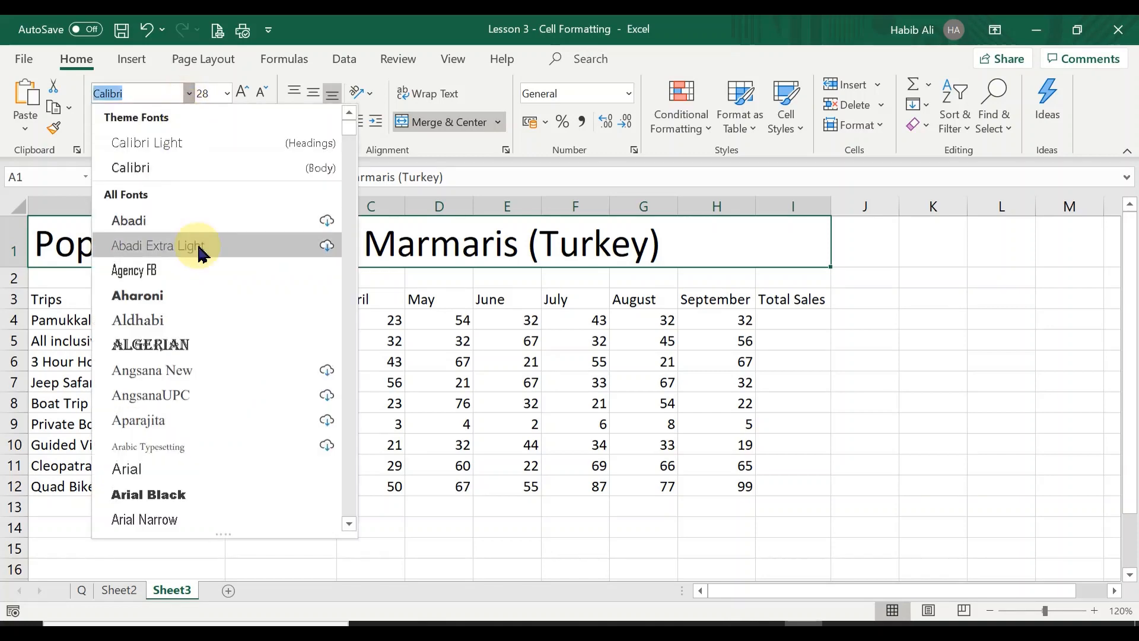
scroll(178, 336, down, 4)
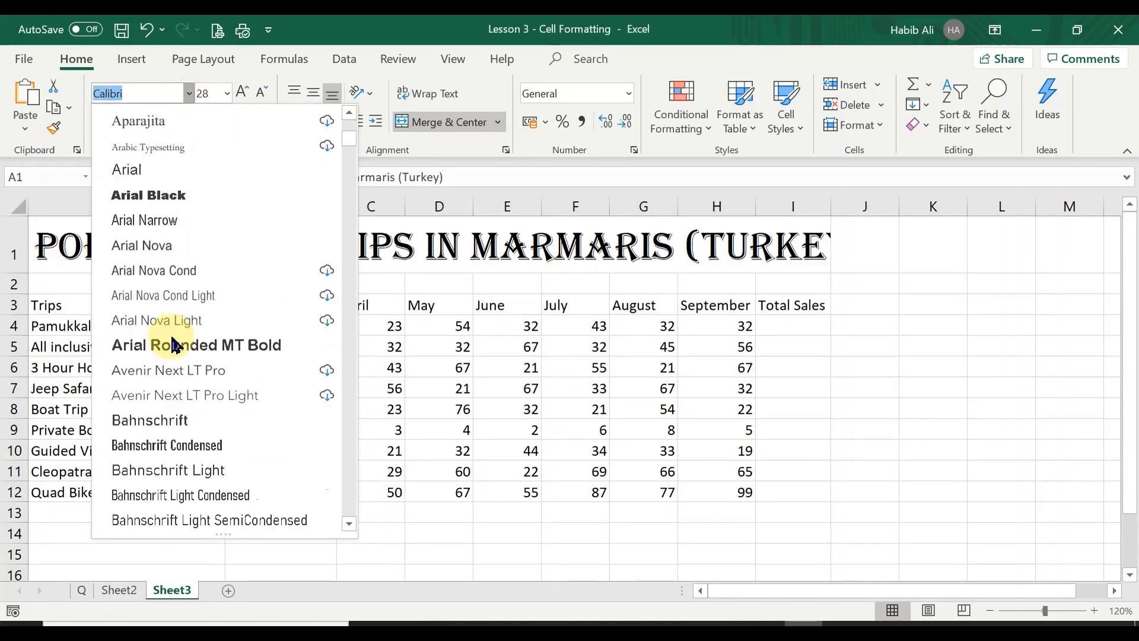
scroll(175, 344, down, 7)
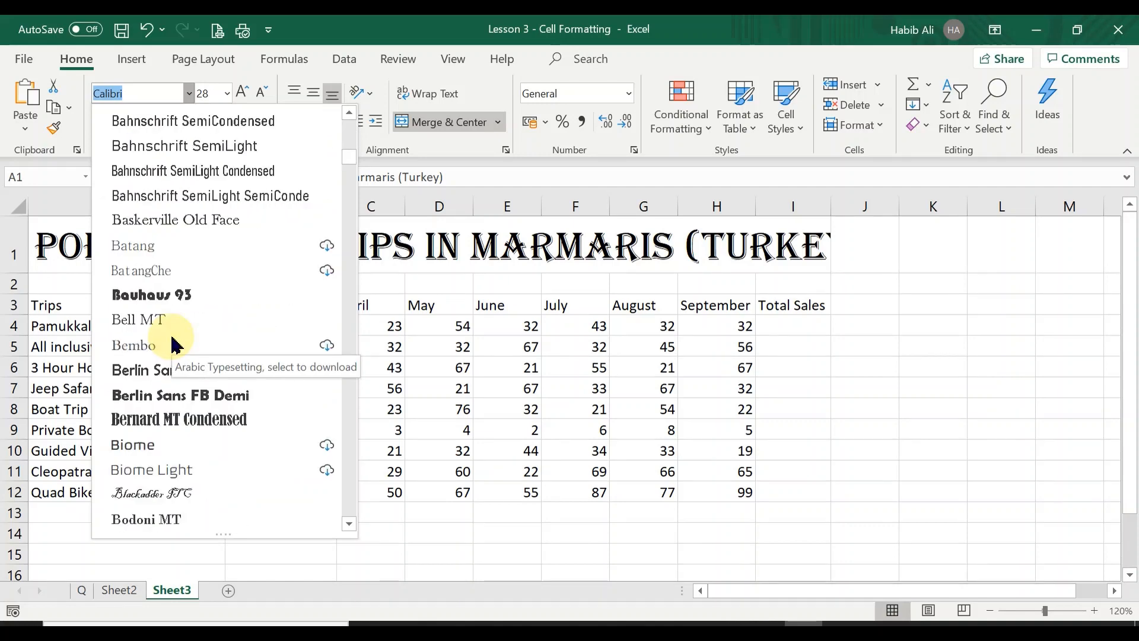
scroll(175, 344, down, 3)
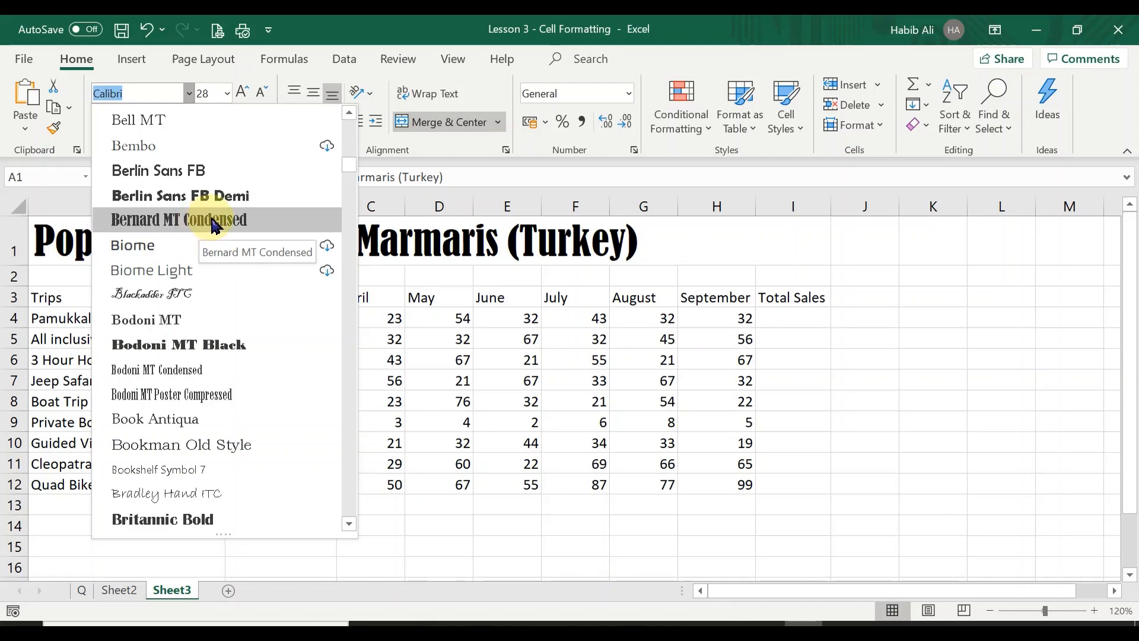
click(214, 225)
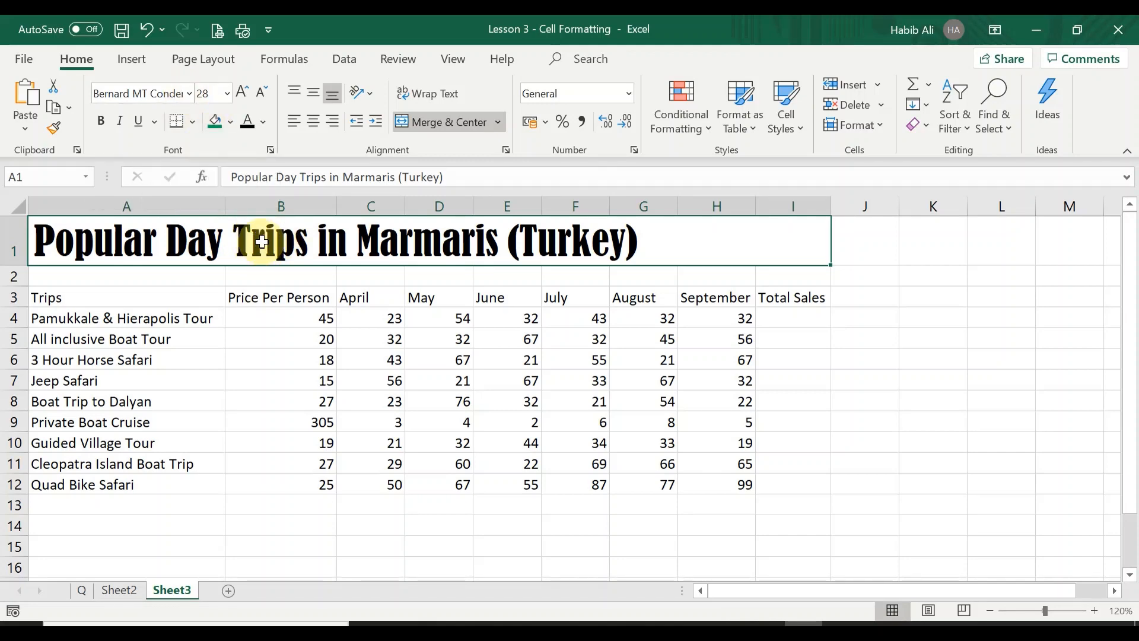
click(243, 94)
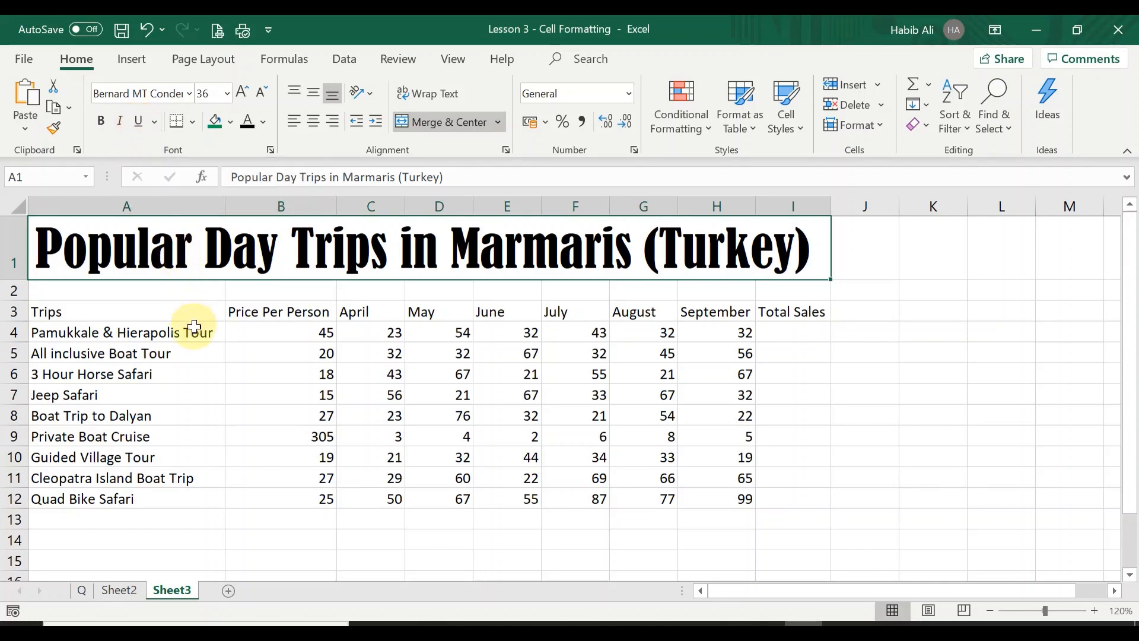
Step: Make the header row A3:I3 bold and underlined
click(166, 313)
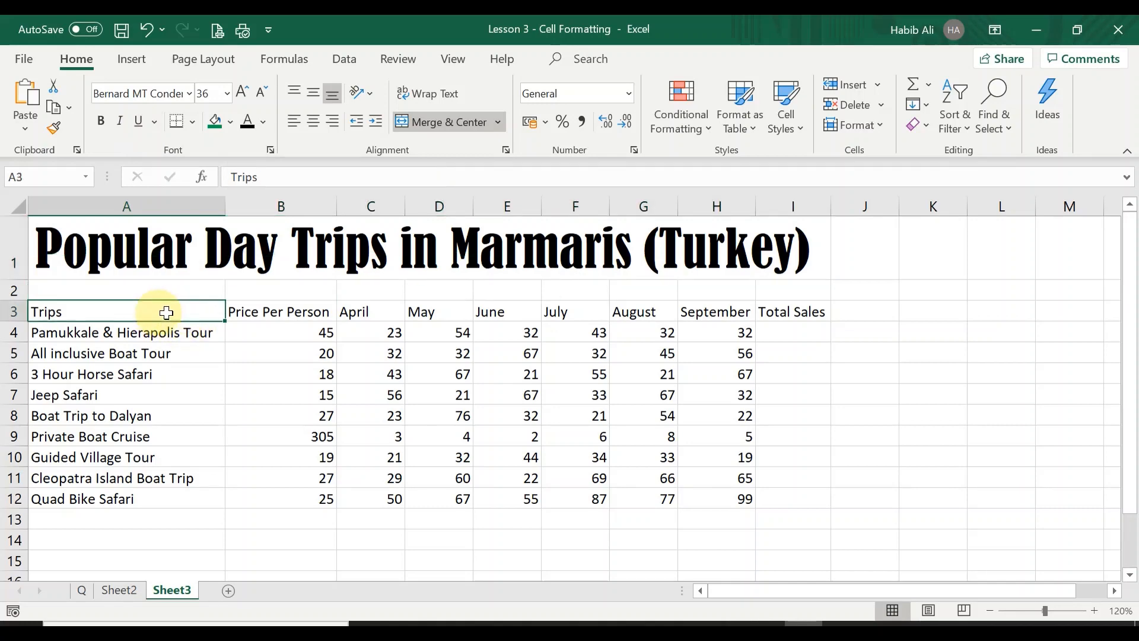
drag(166, 313, 812, 312)
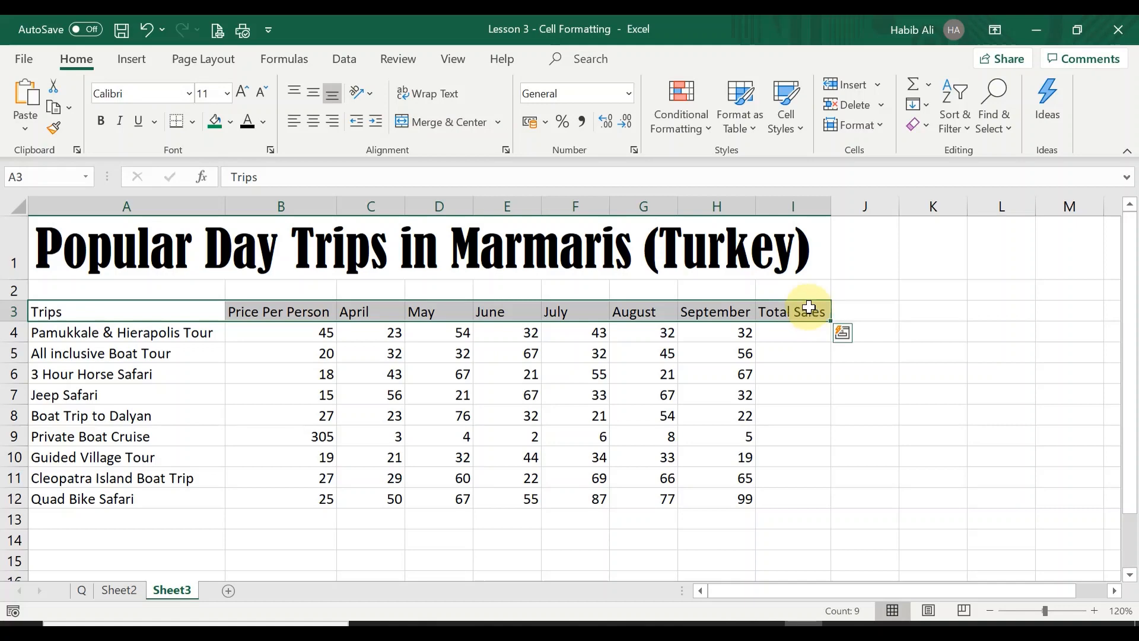
click(101, 123)
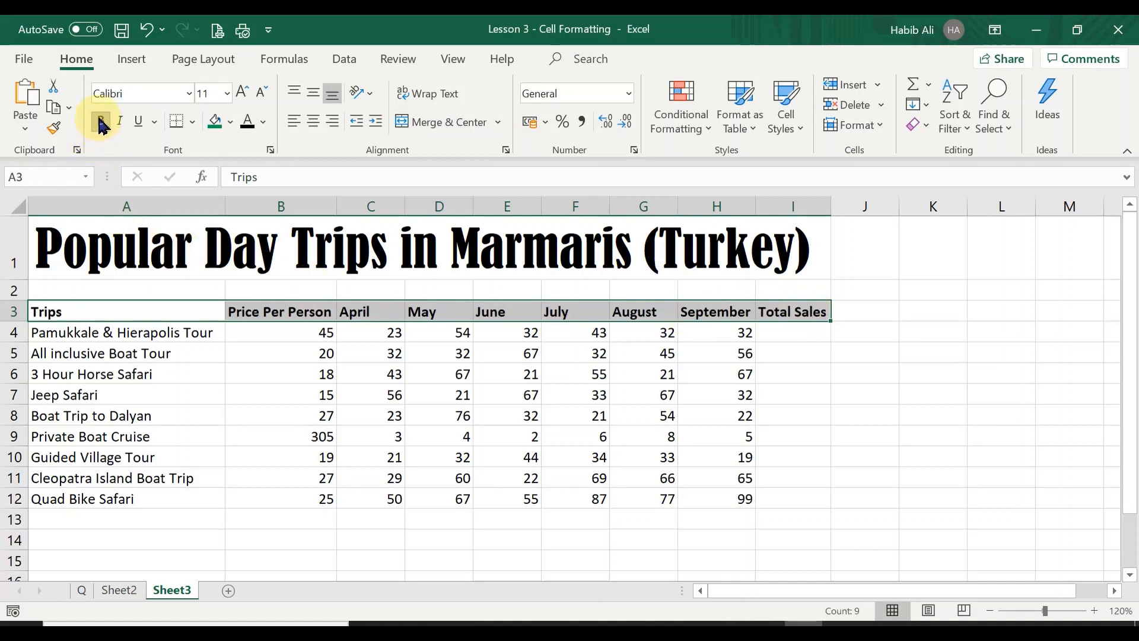
click(138, 122)
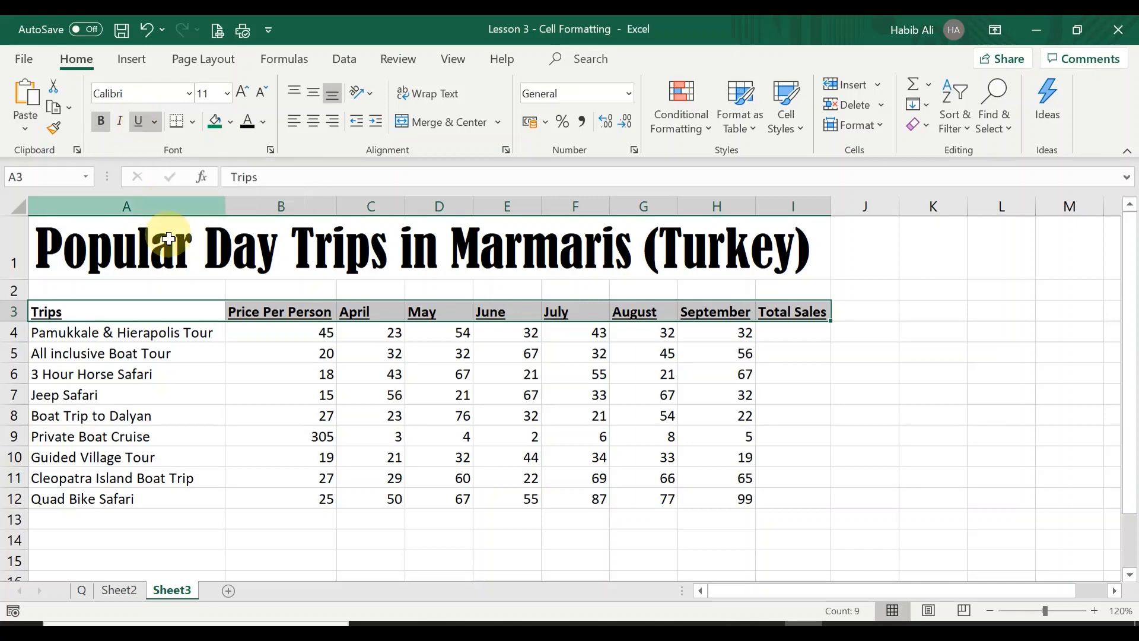
Step: Make the trip names in A4:A12 bold
drag(178, 332, 166, 490)
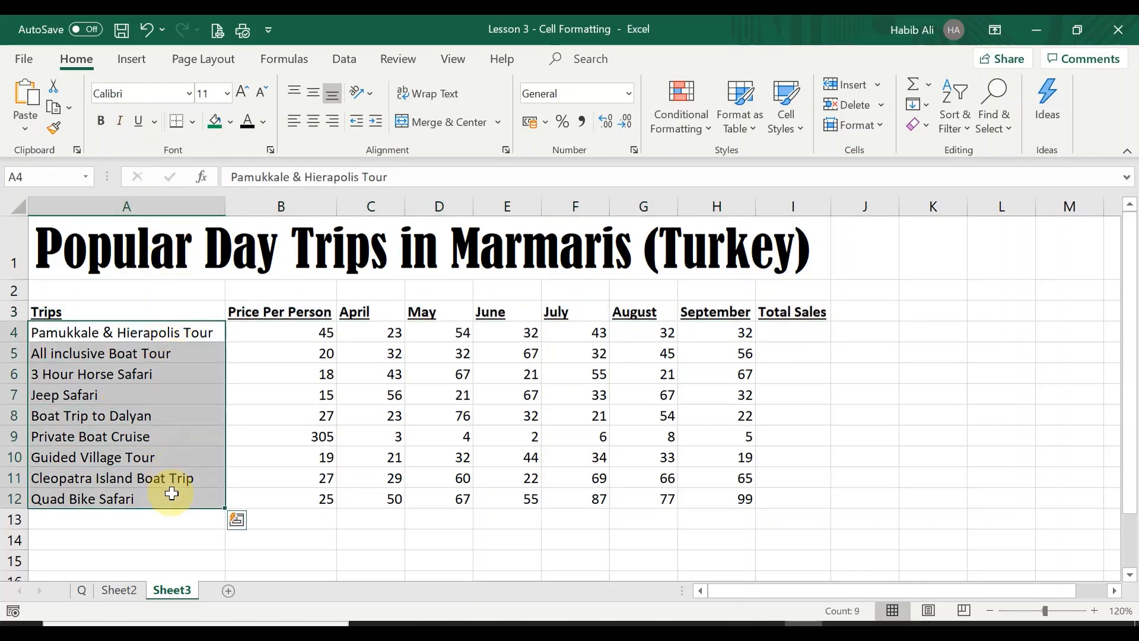
click(102, 122)
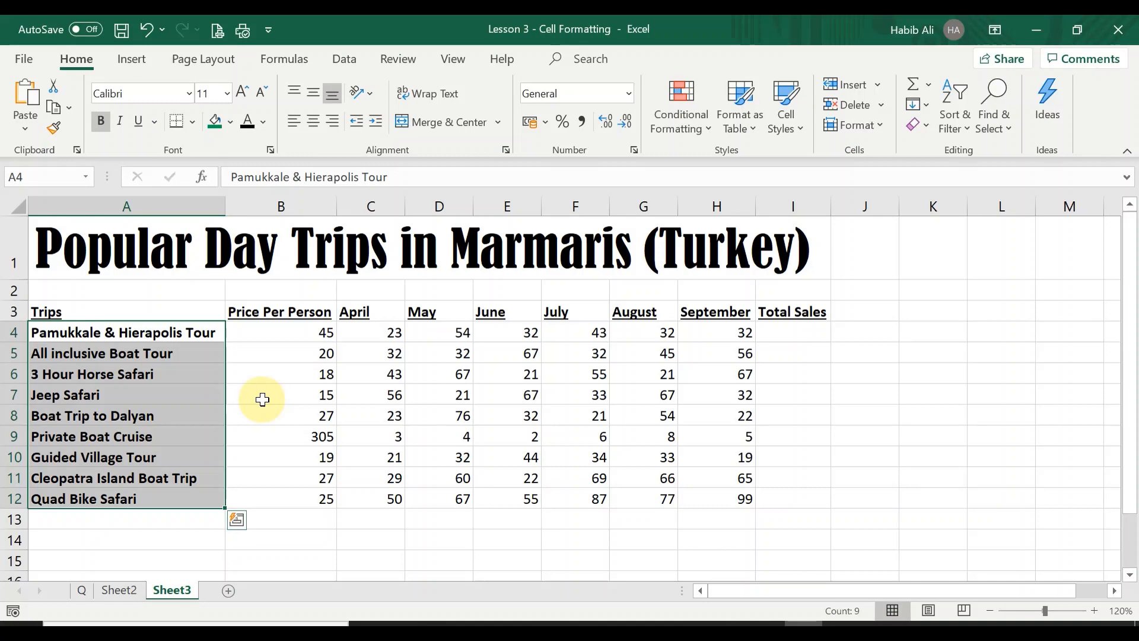
click(262, 399)
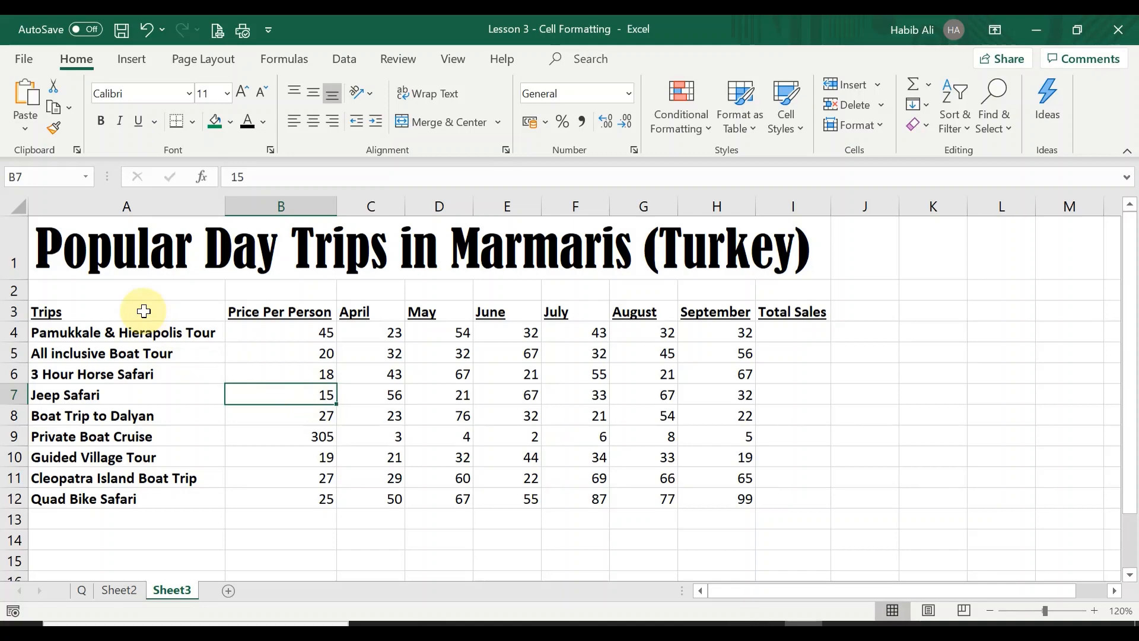
Step: Fill the header row A3:I3 with the standard green colour
drag(128, 310, 791, 310)
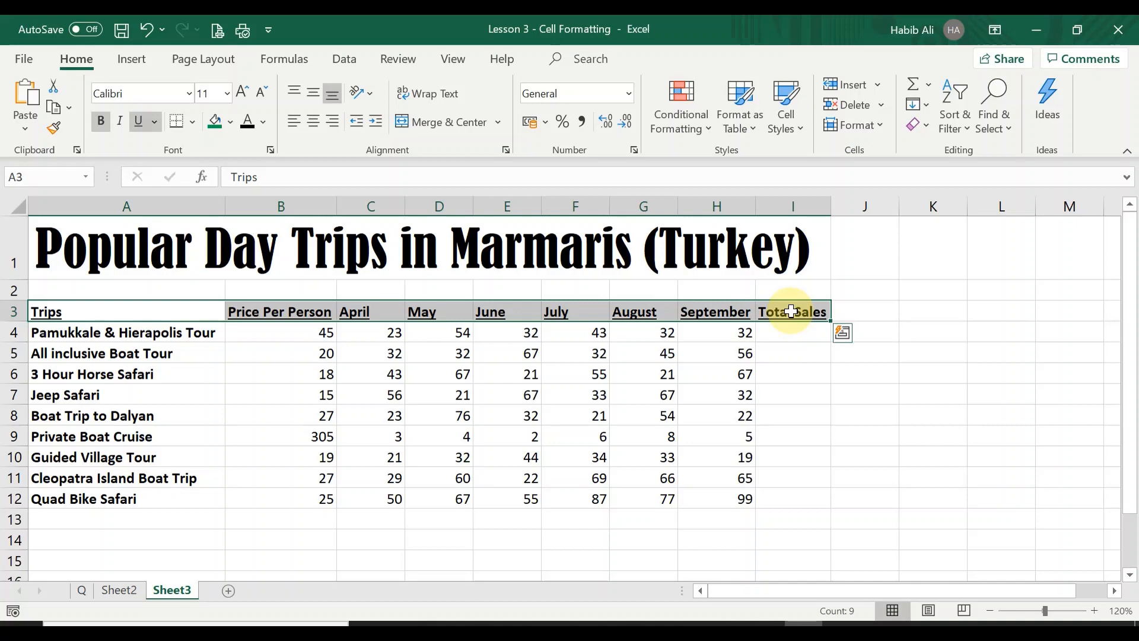
click(231, 123)
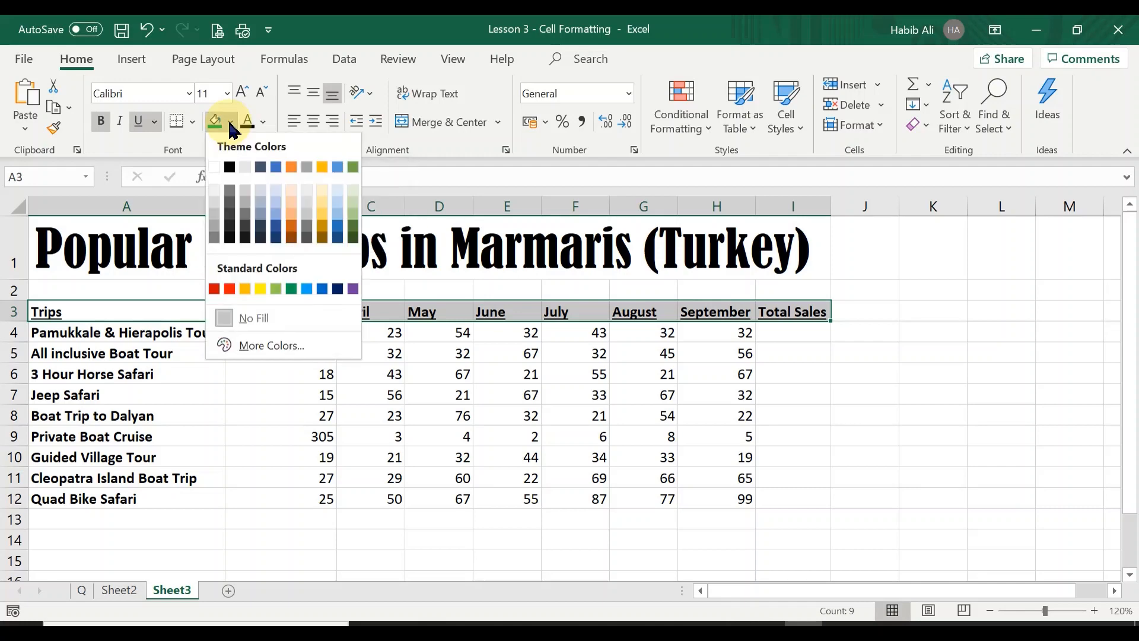
click(293, 291)
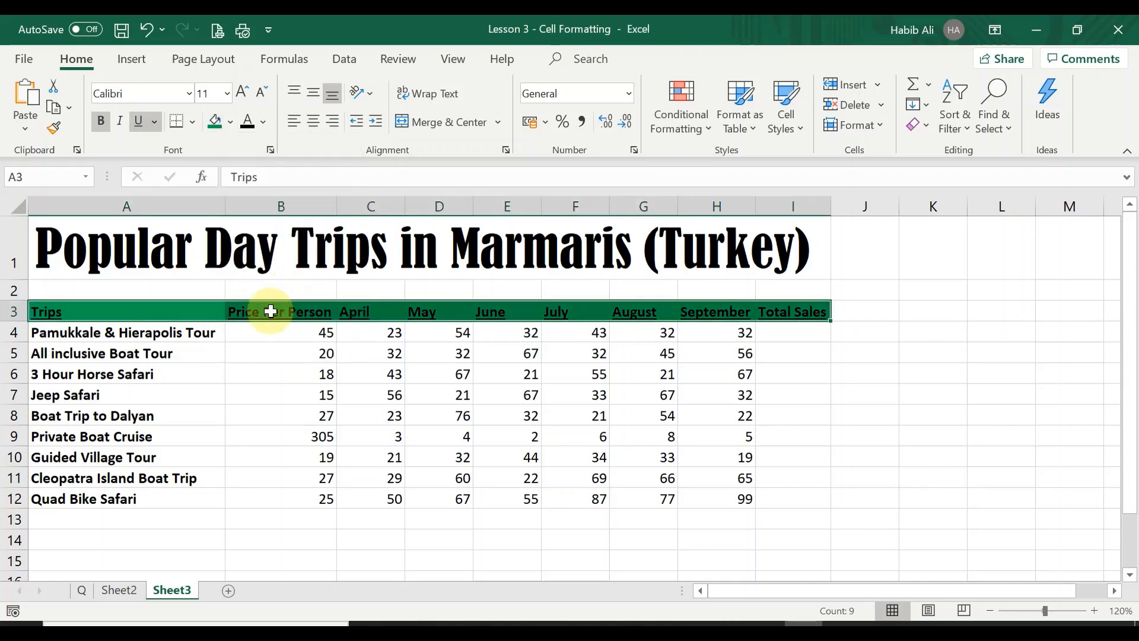
Step: Fill the trip name cells A4:A12 with the standard light blue colour
click(214, 331)
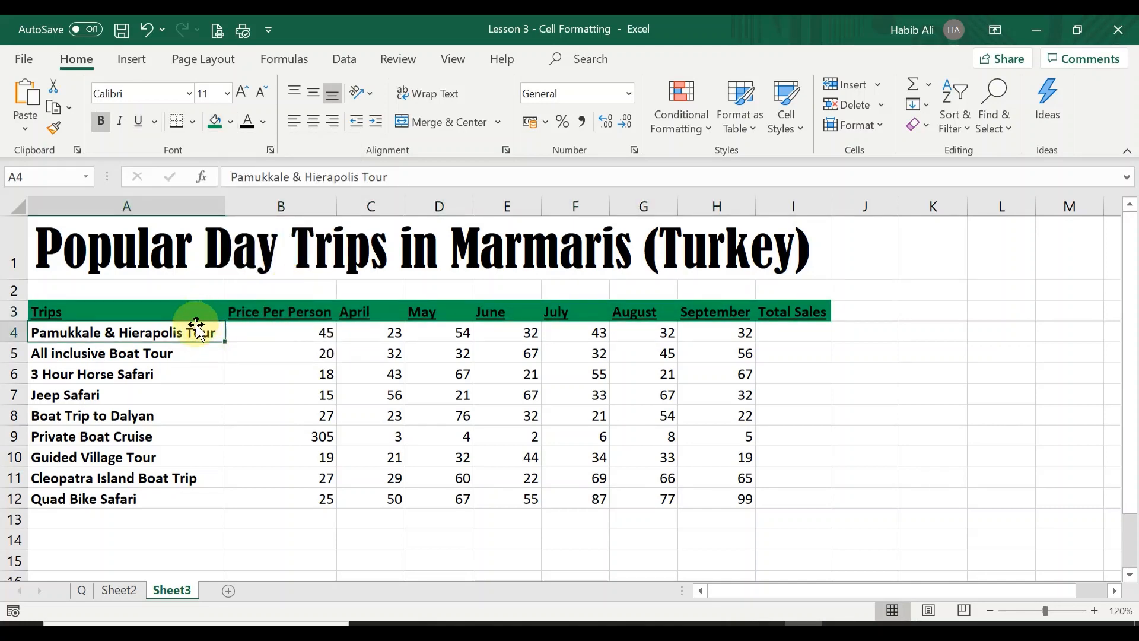
mouse_move(198, 330)
mouse_down()
mouse_move(182, 341)
mouse_move(184, 500)
mouse_up()
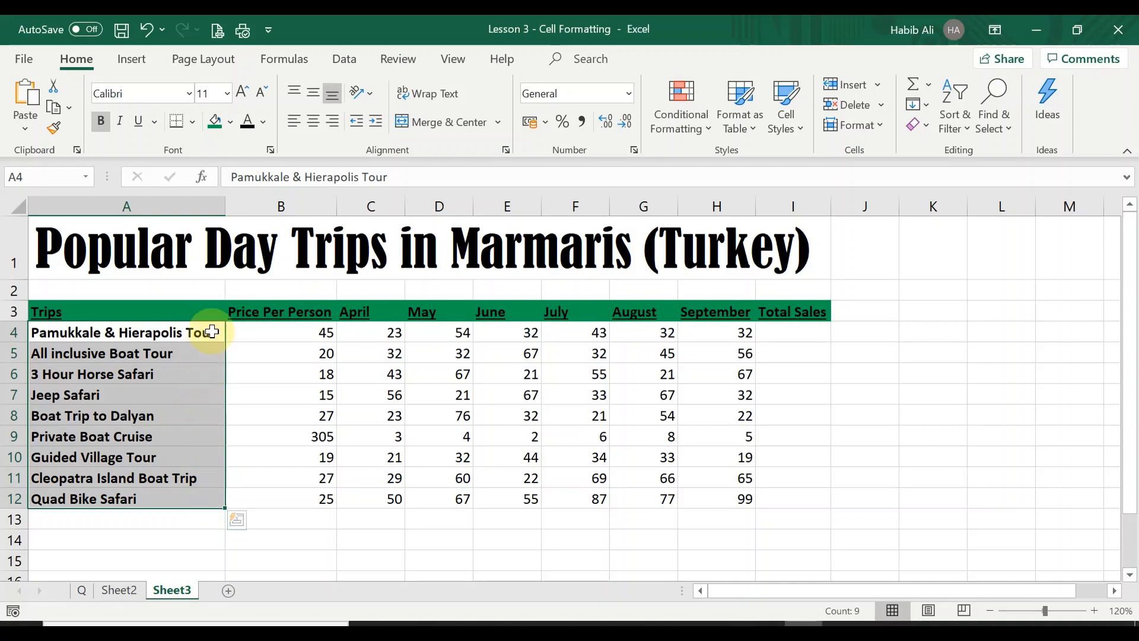
click(232, 123)
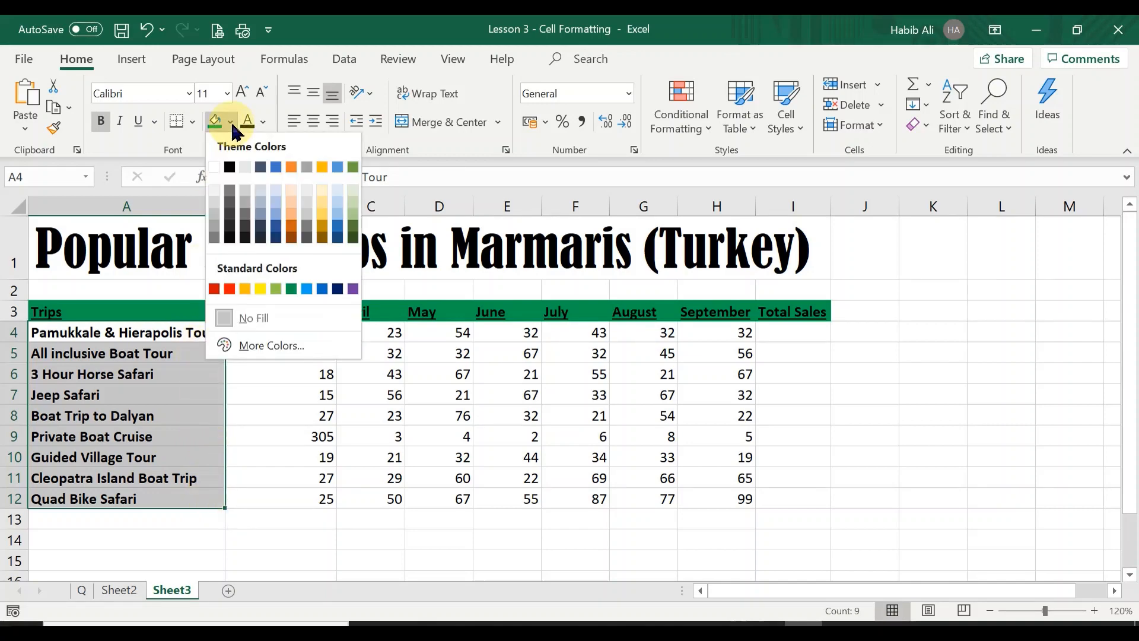
click(306, 290)
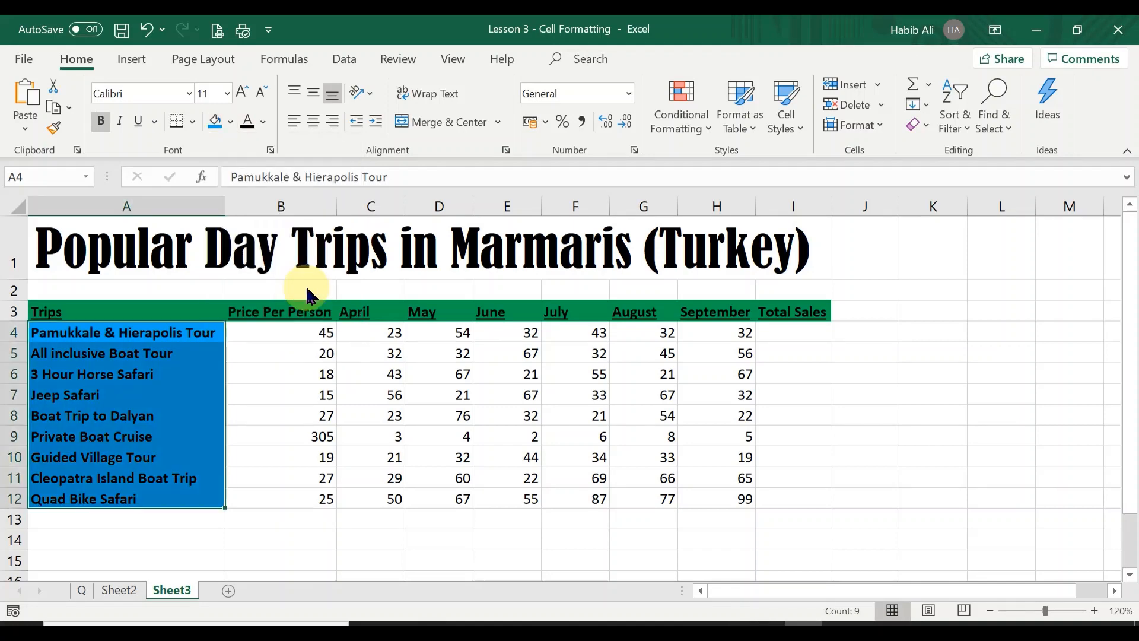
click(254, 371)
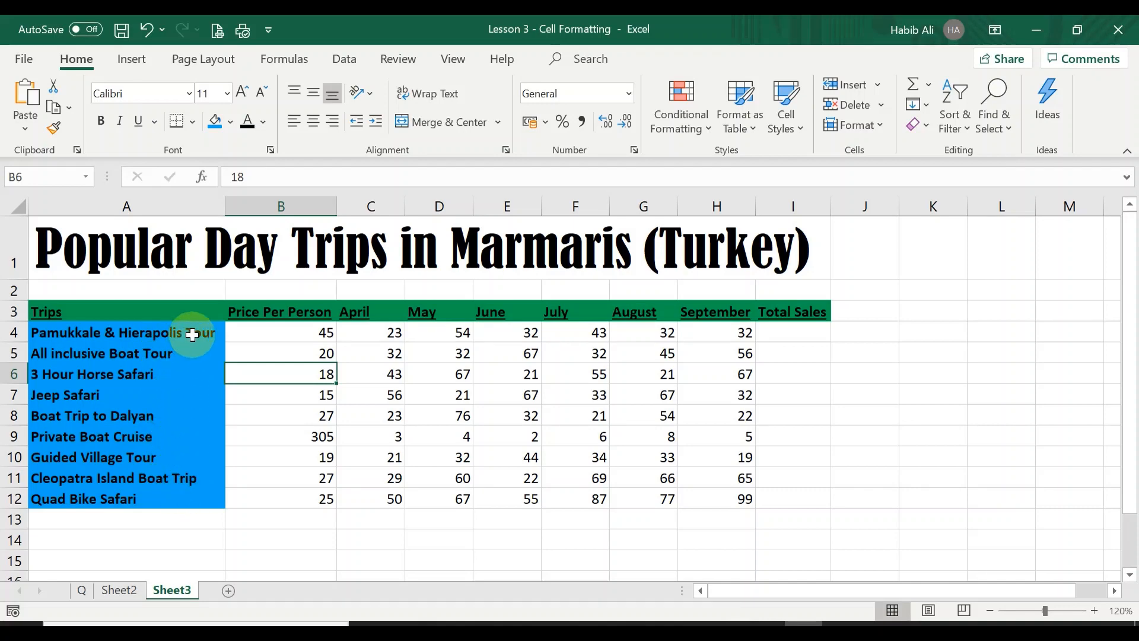
Step: Set the font colour of the trip names in A4:A12 to the standard red
drag(191, 333, 177, 494)
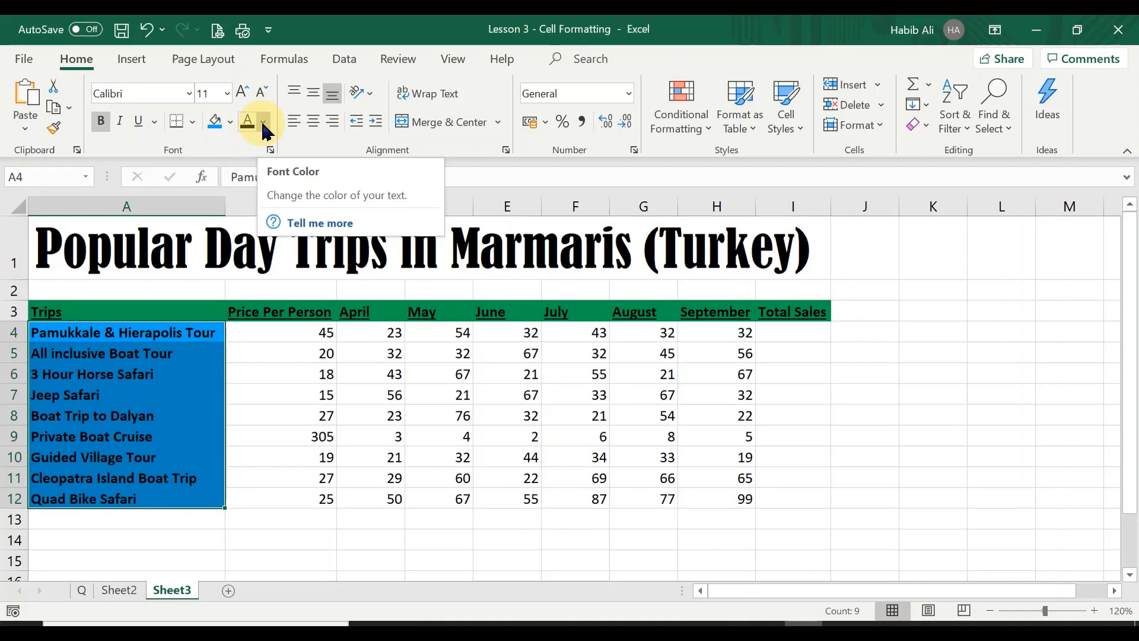
click(264, 123)
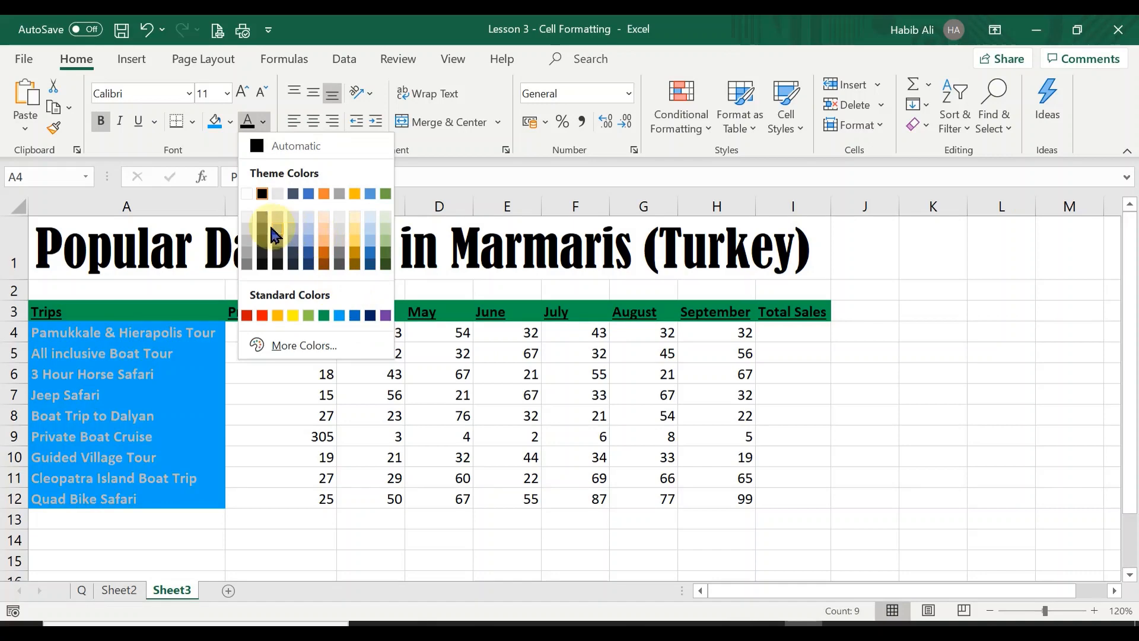
click(261, 315)
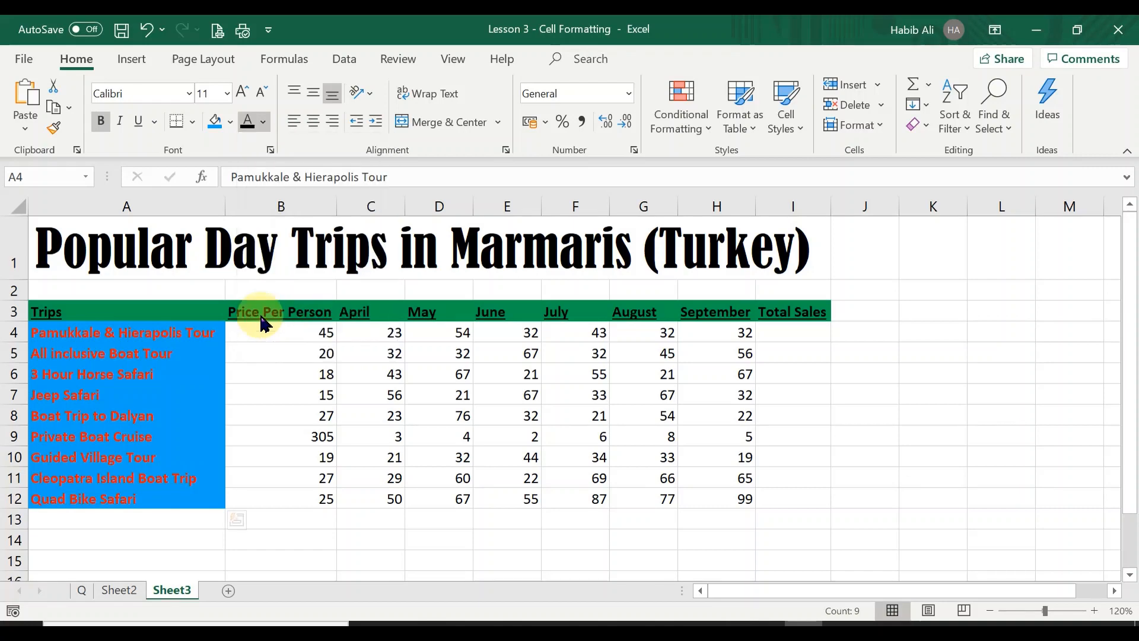
click(143, 442)
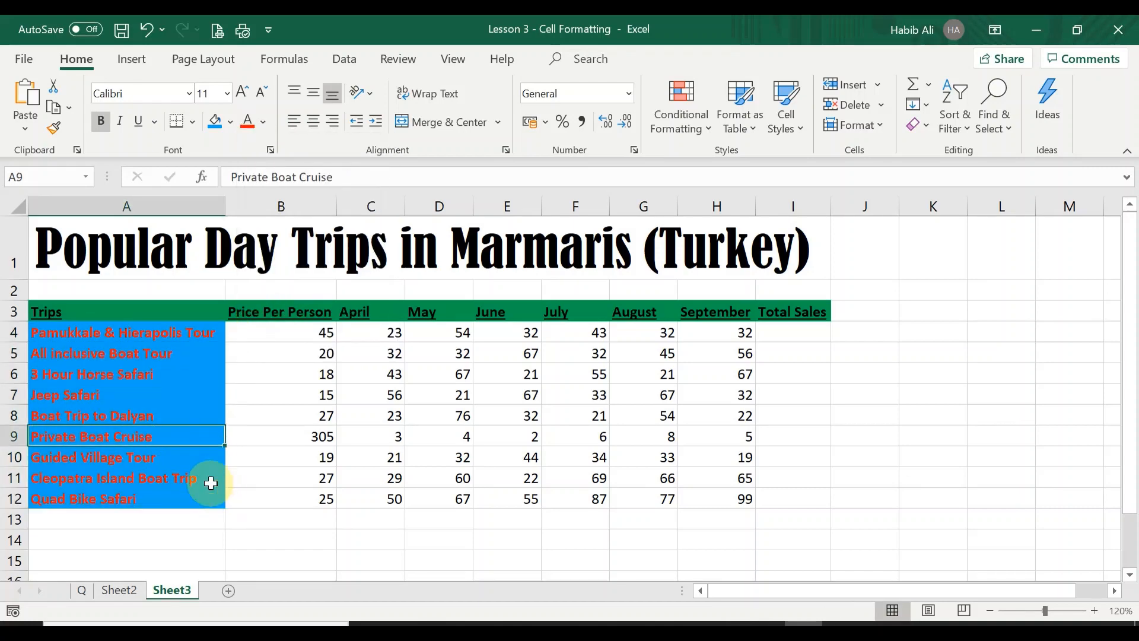
Step: Apply outside borders around the trip name cells A4:A12
click(188, 333)
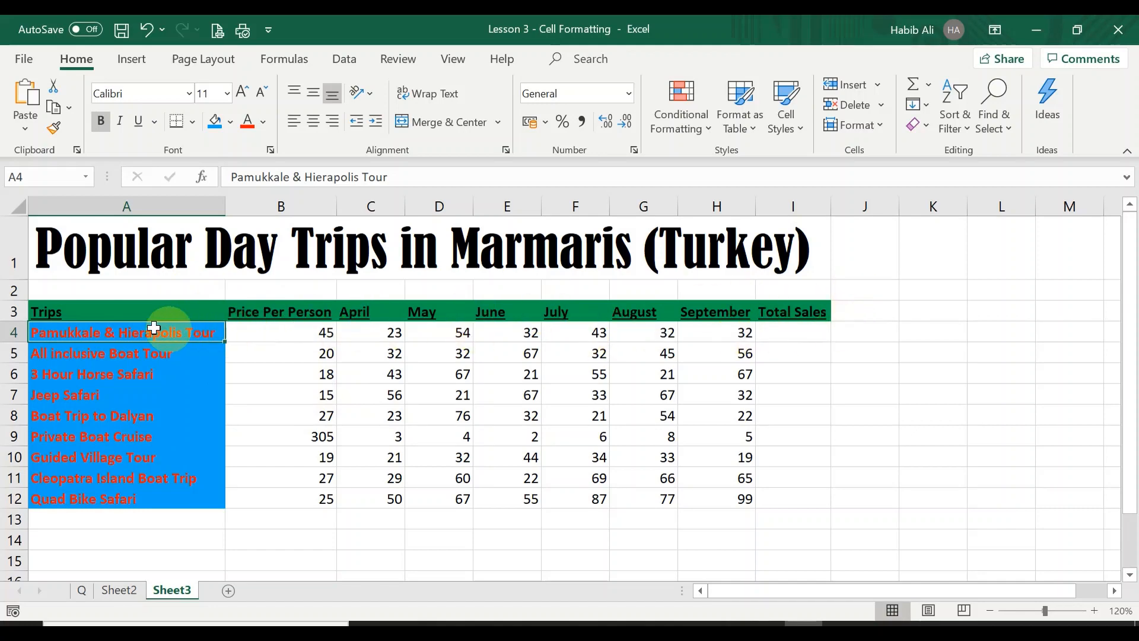
drag(134, 330, 157, 498)
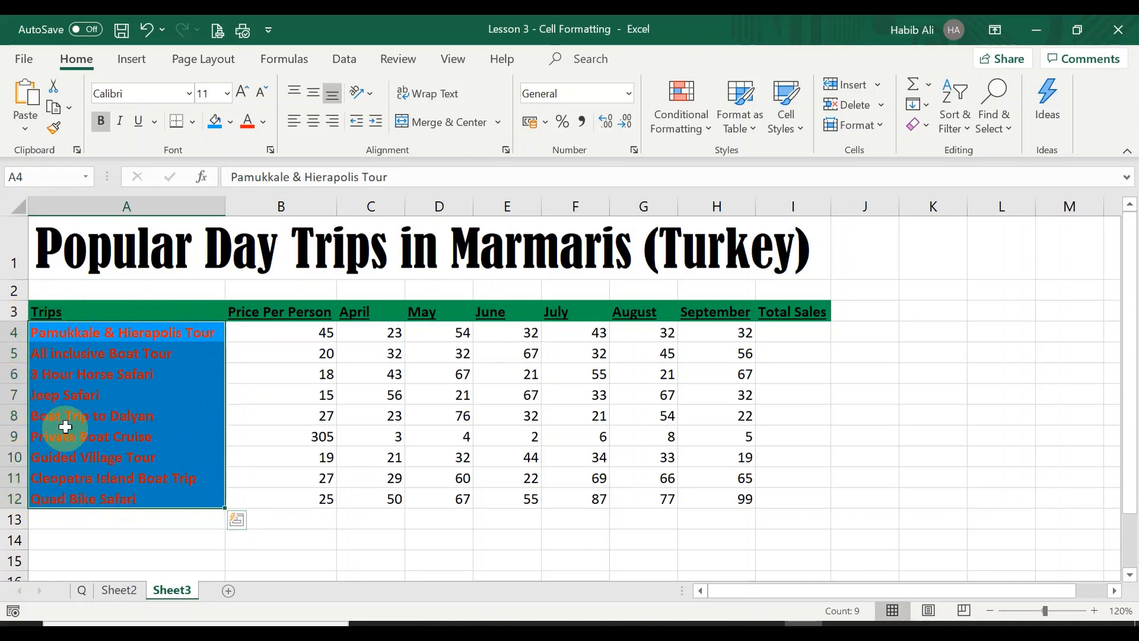
click(185, 337)
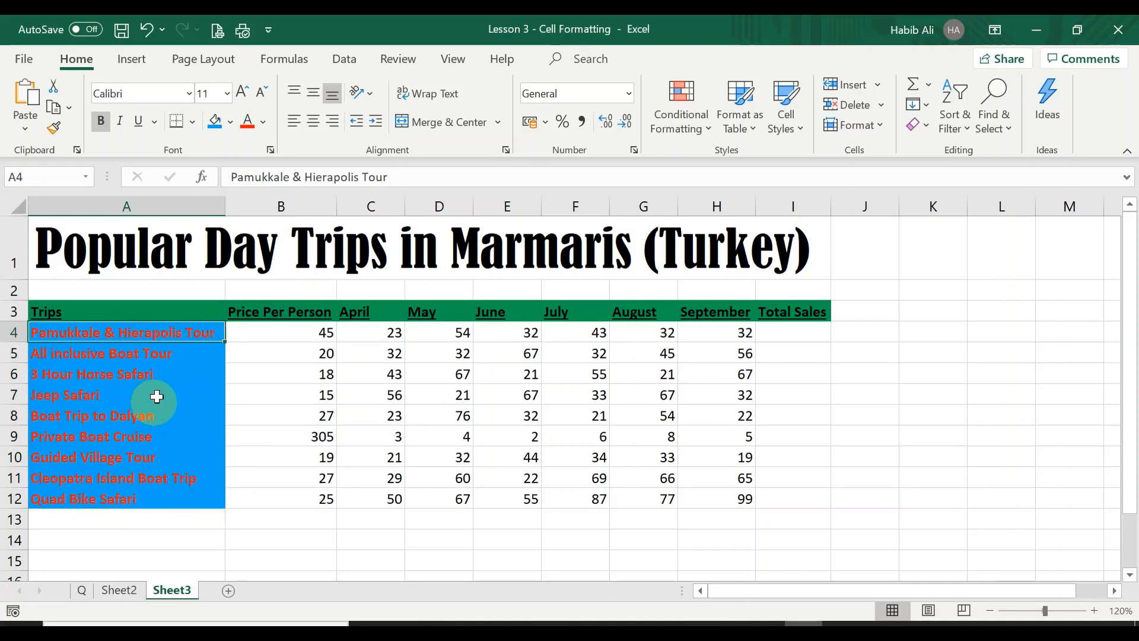
drag(174, 334, 181, 503)
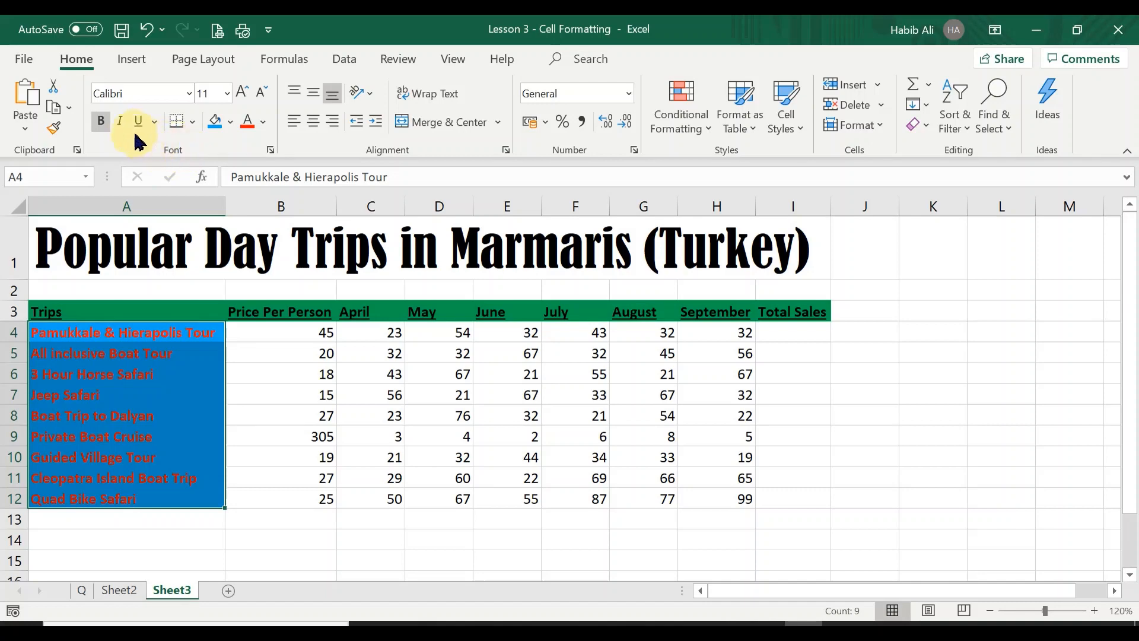
click(193, 123)
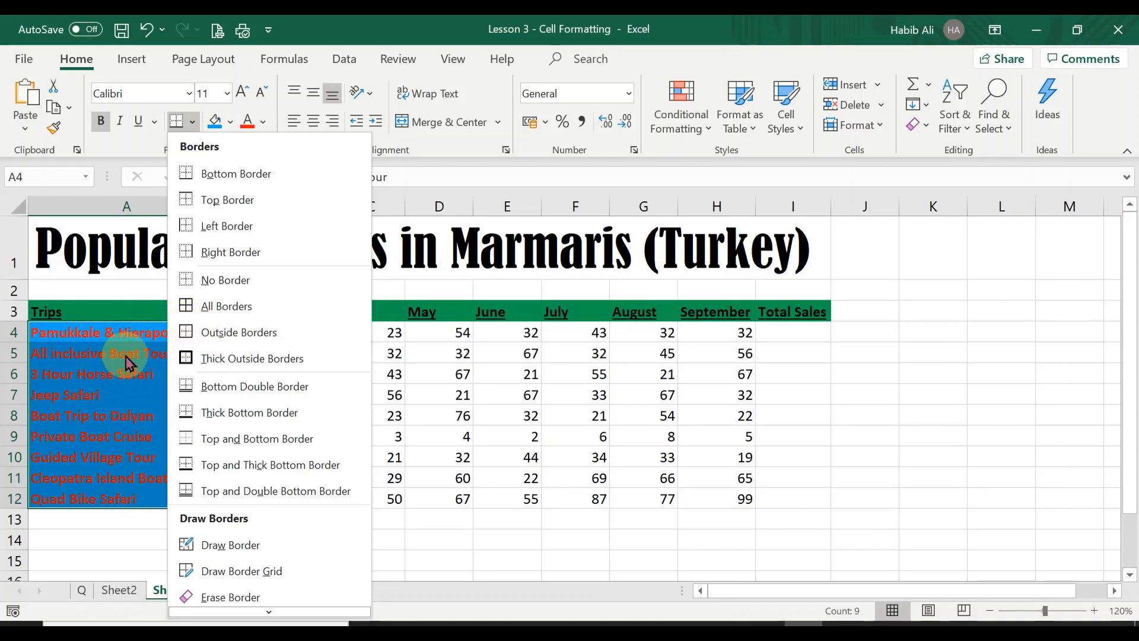
click(216, 340)
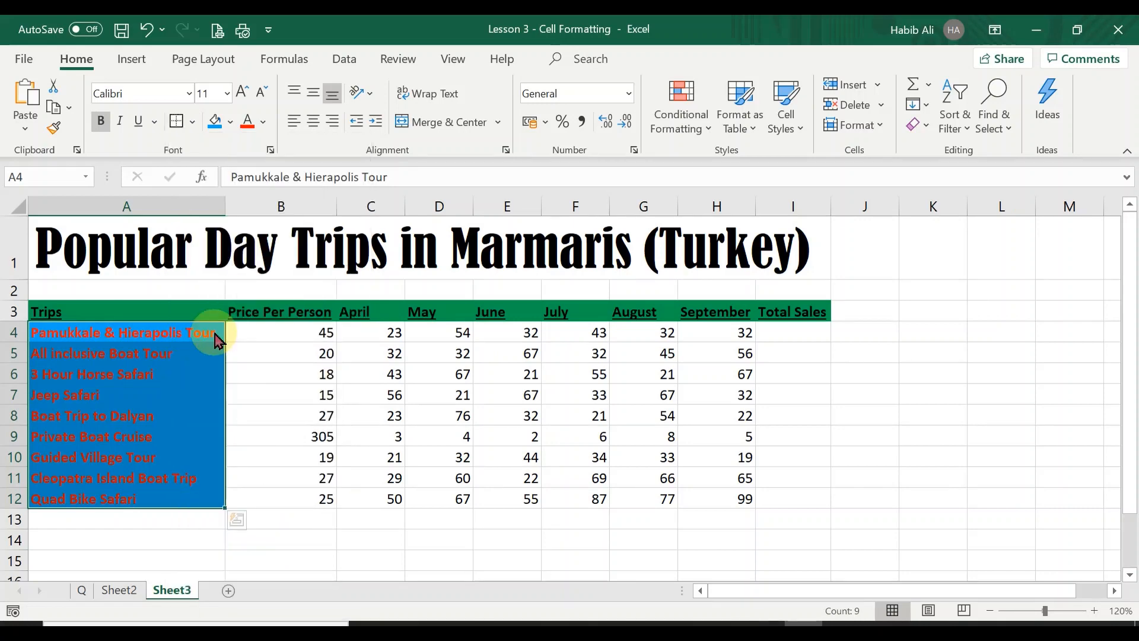
click(255, 413)
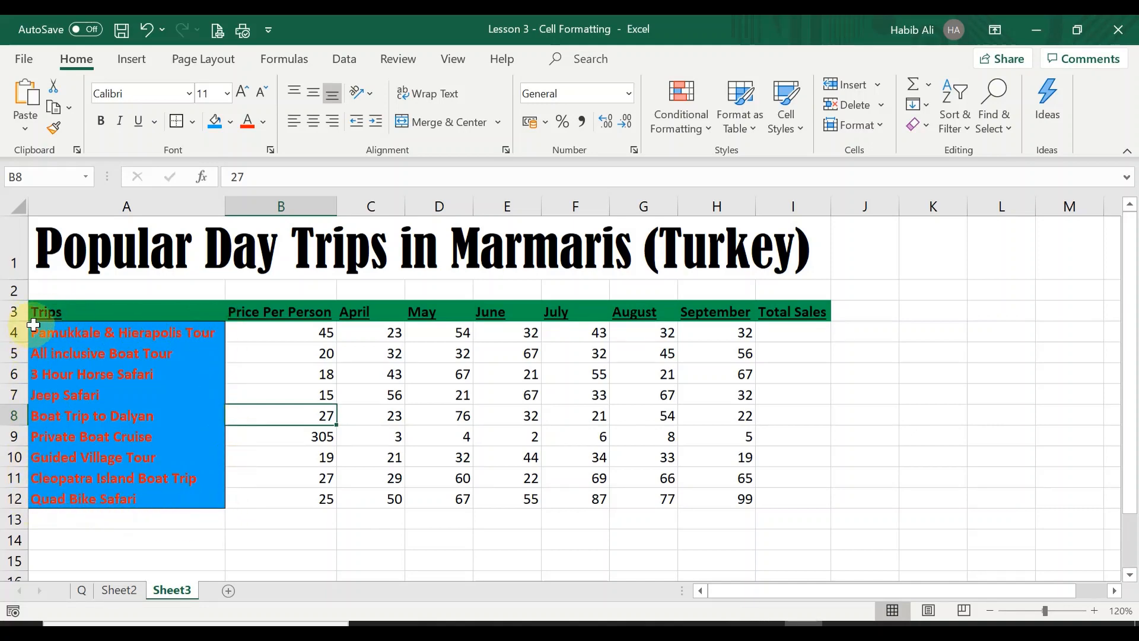
Step: Apply outside borders around the header row A3:I3
drag(142, 309, 789, 313)
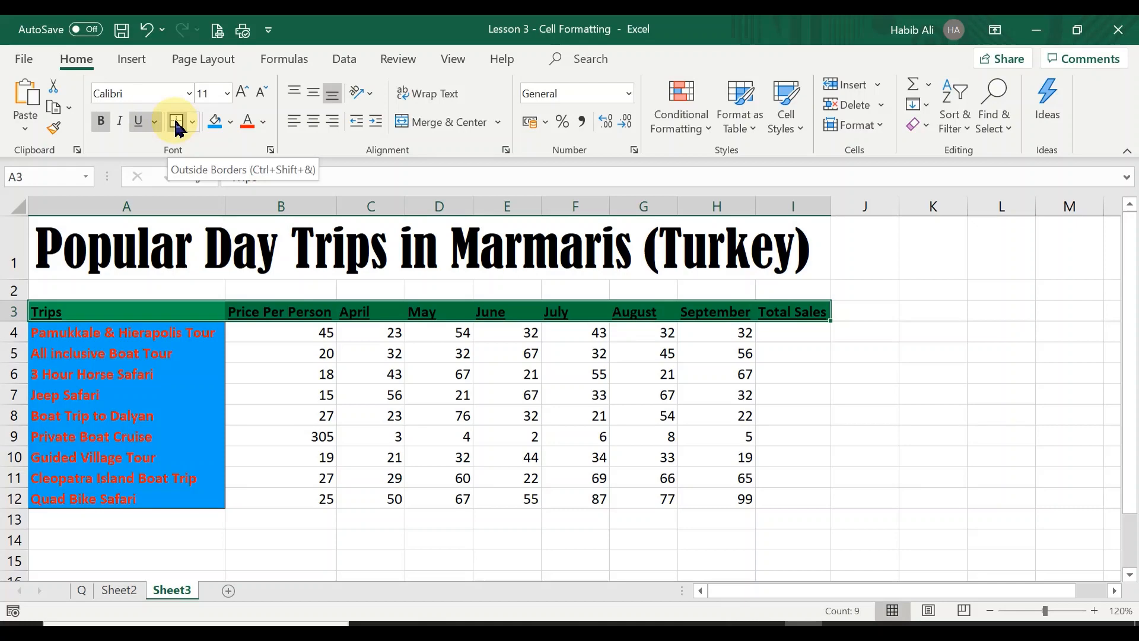
click(193, 125)
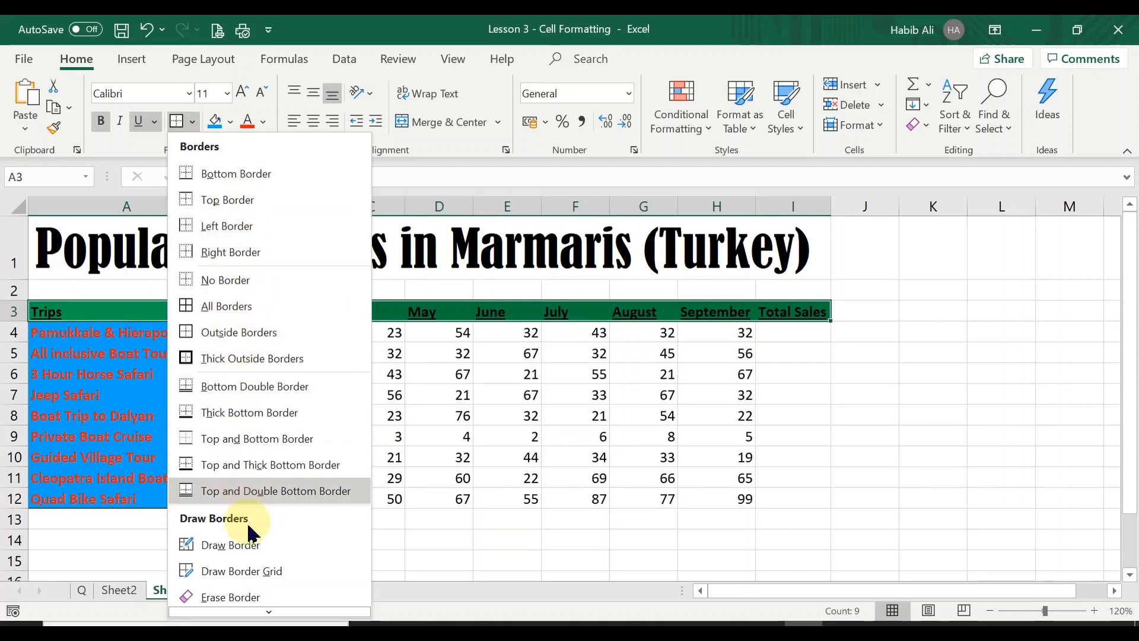
click(245, 340)
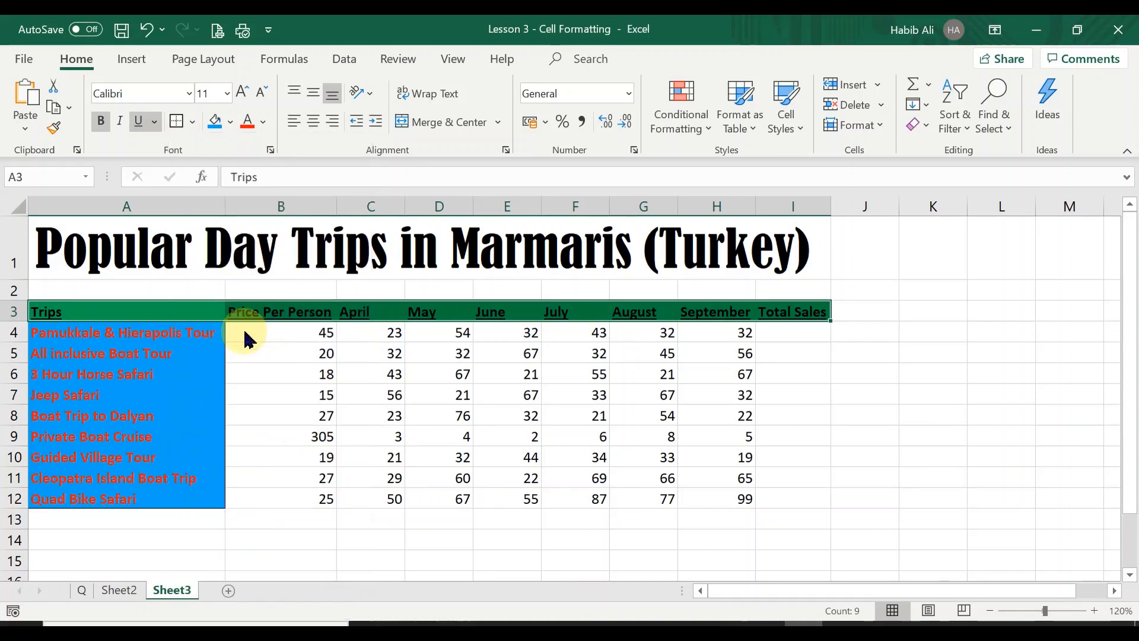
click(172, 390)
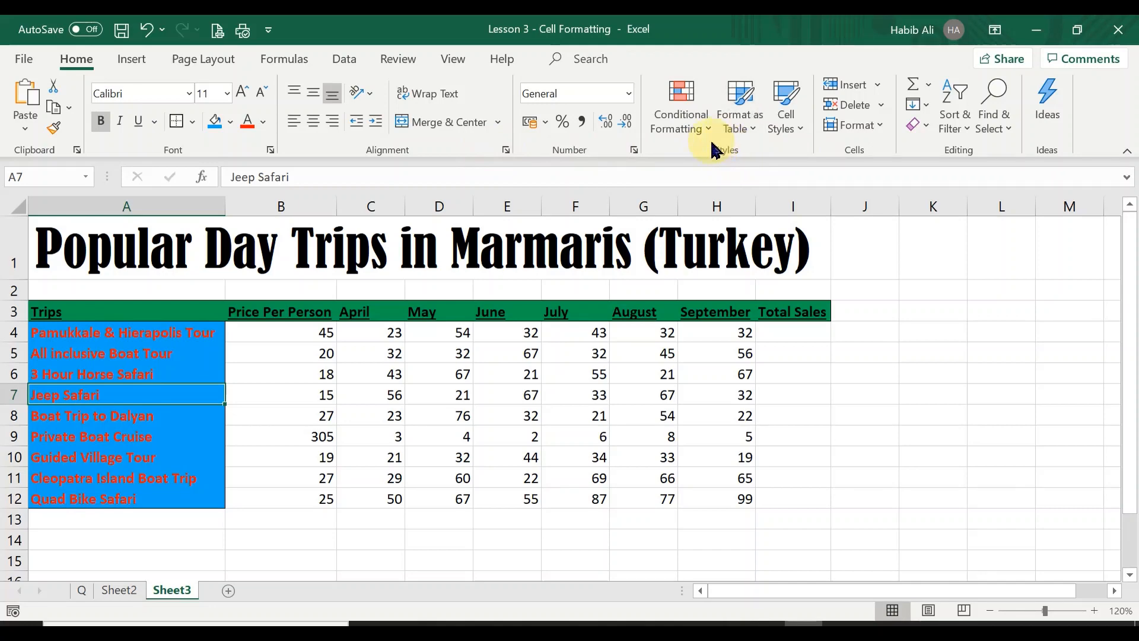
Step: Apply the 20% - Accent4 cell style to the price and monthly sales cells B4:I12
drag(296, 333, 765, 495)
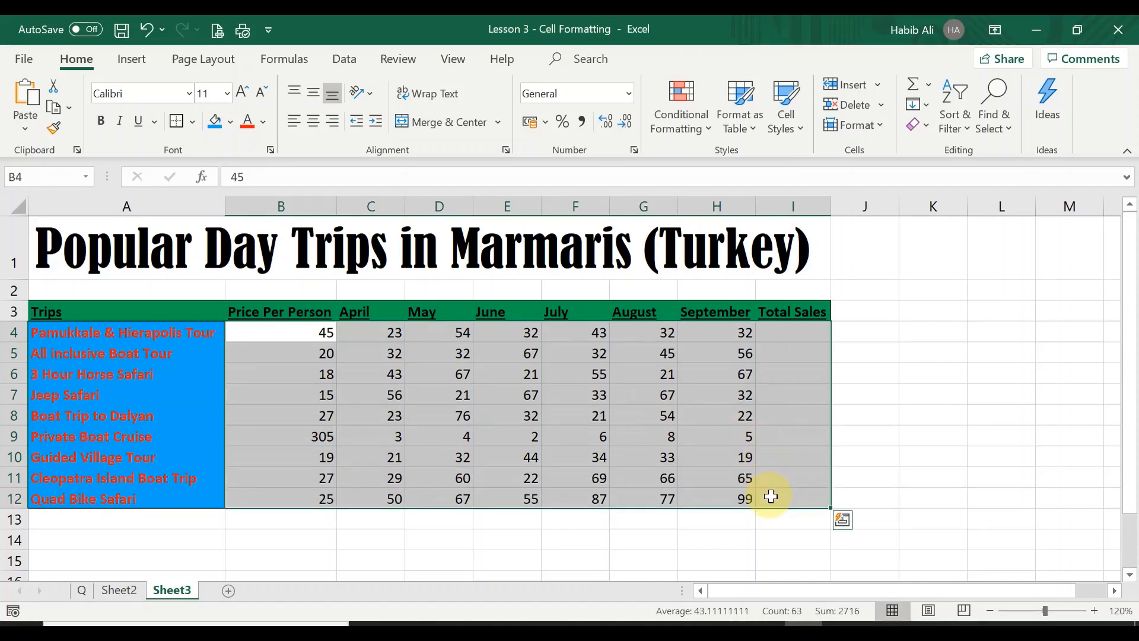
click(789, 113)
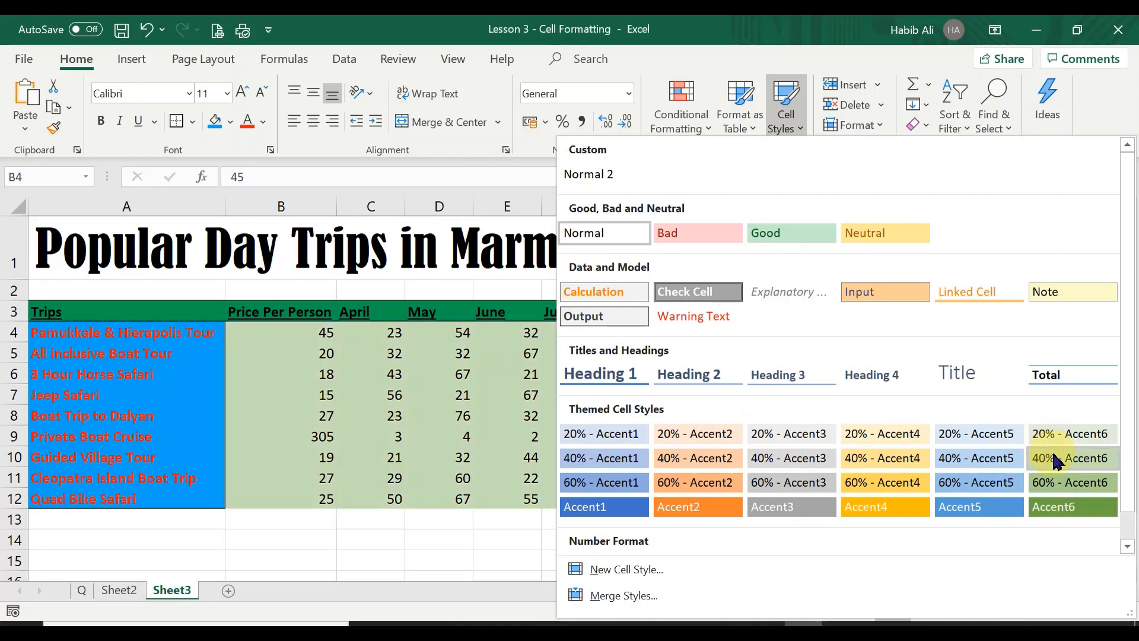
click(891, 435)
click(890, 432)
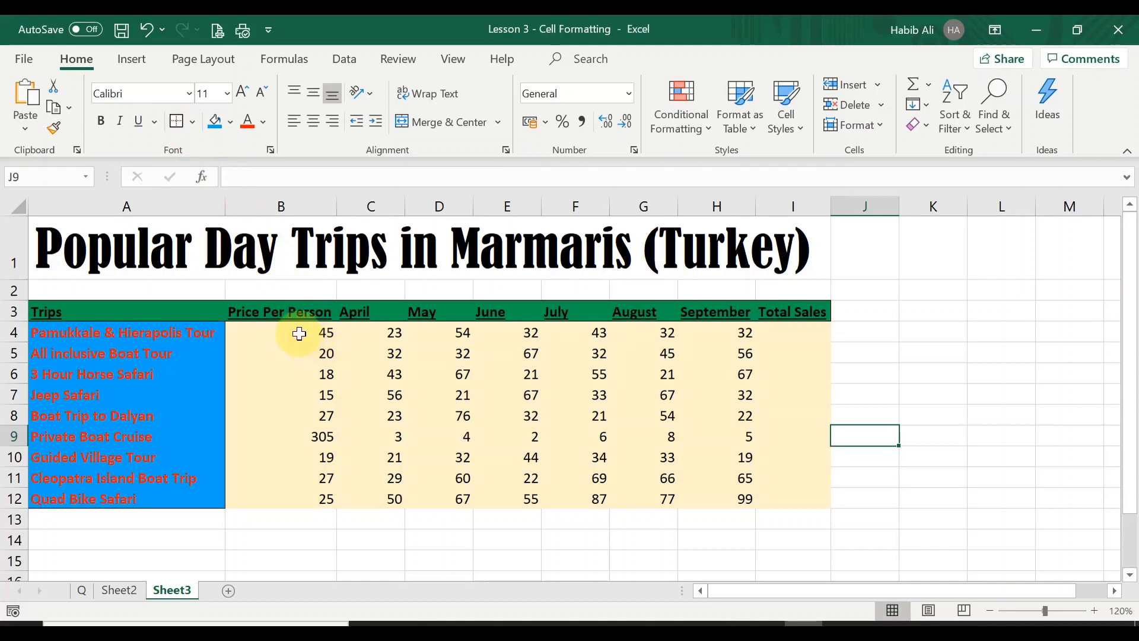
Step: Add all borders to the price and sales cells B4:I12
drag(297, 330, 778, 498)
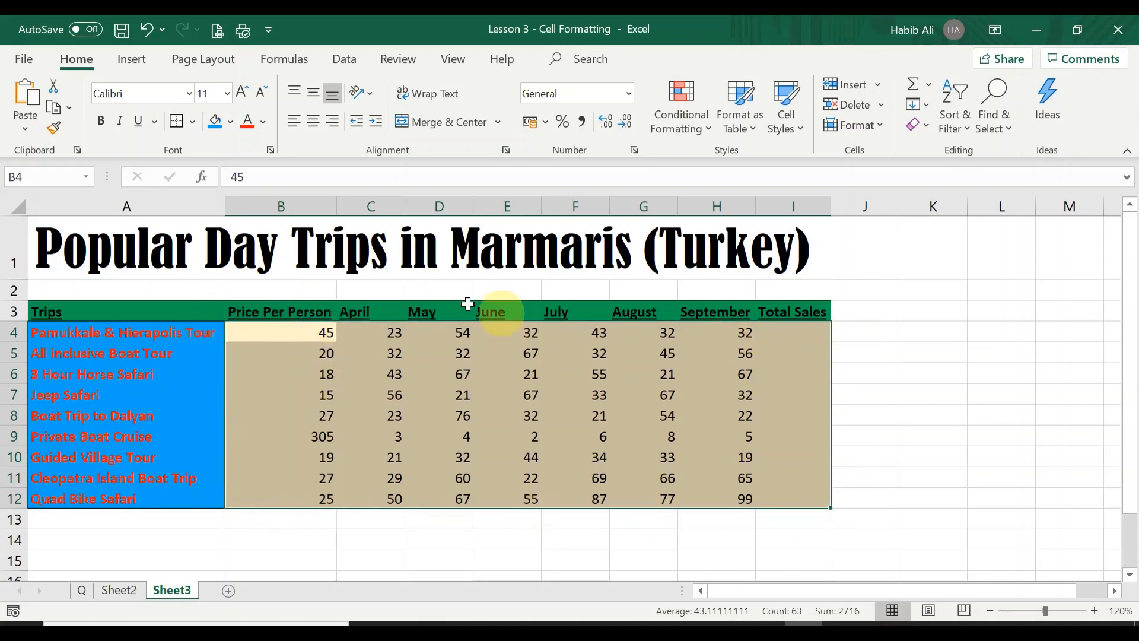
click(193, 122)
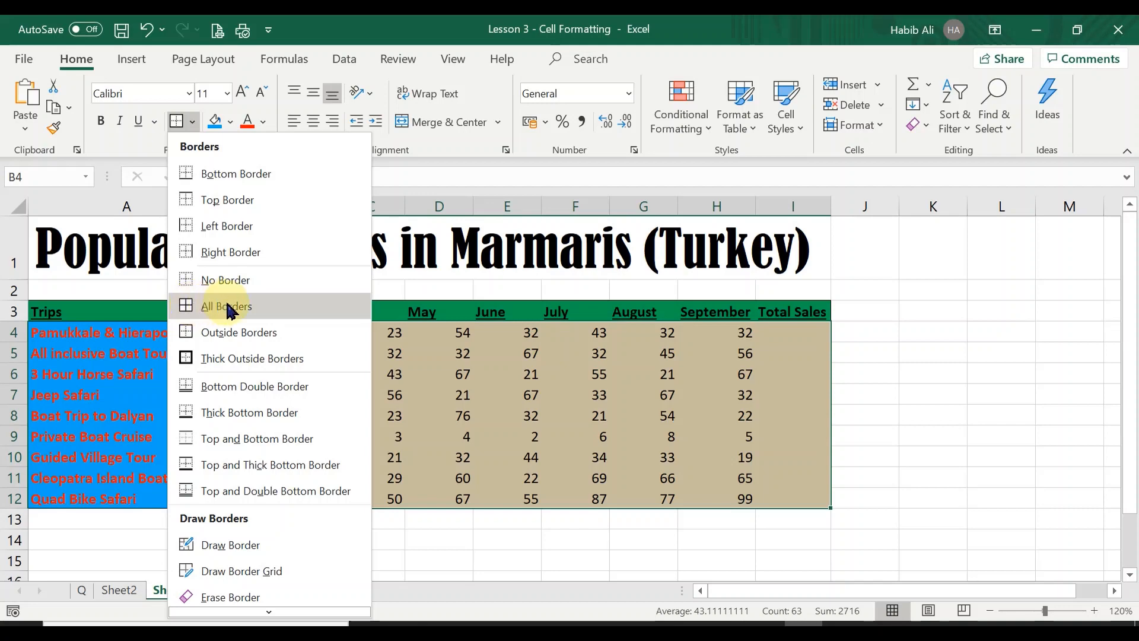
click(269, 313)
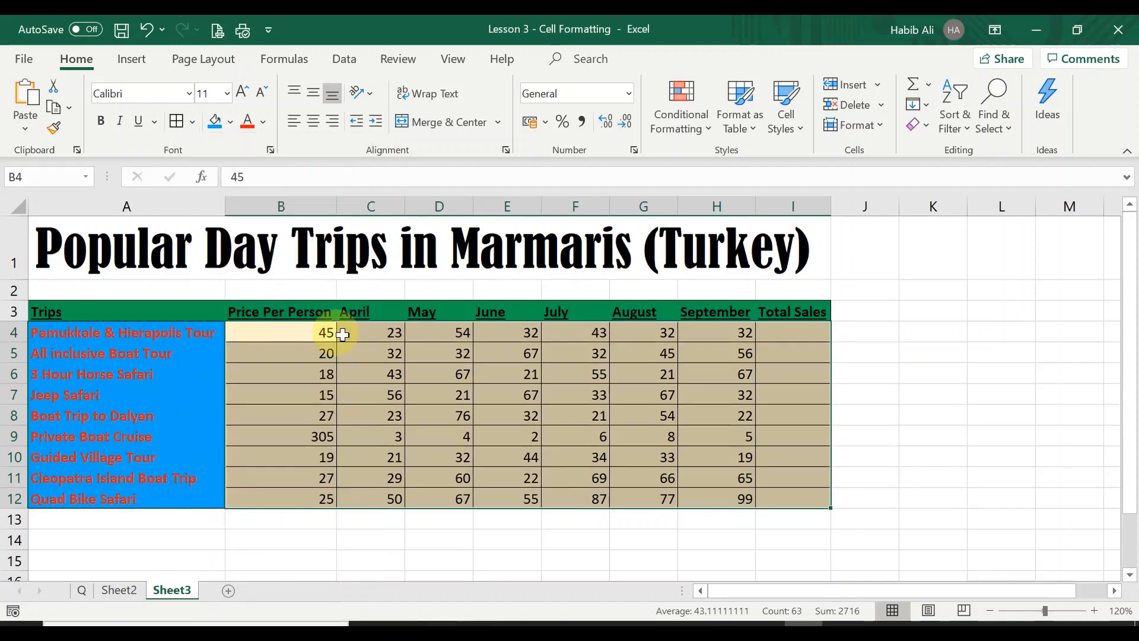
click(886, 432)
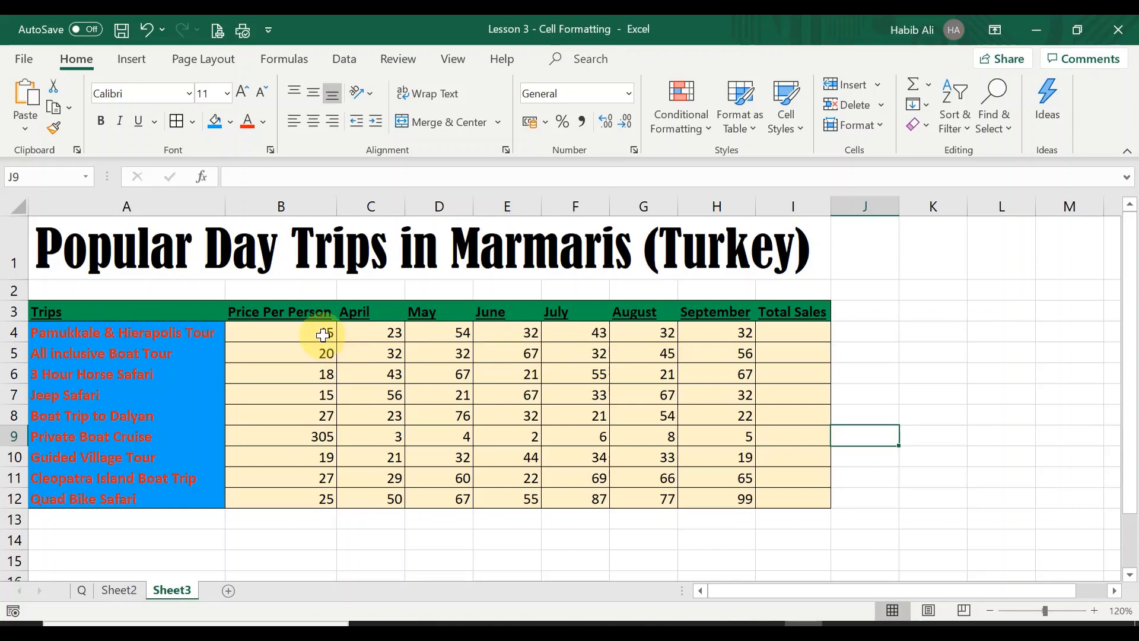
Step: Middle-align and centre the contents of the title and the whole table, A1:I12
click(76, 247)
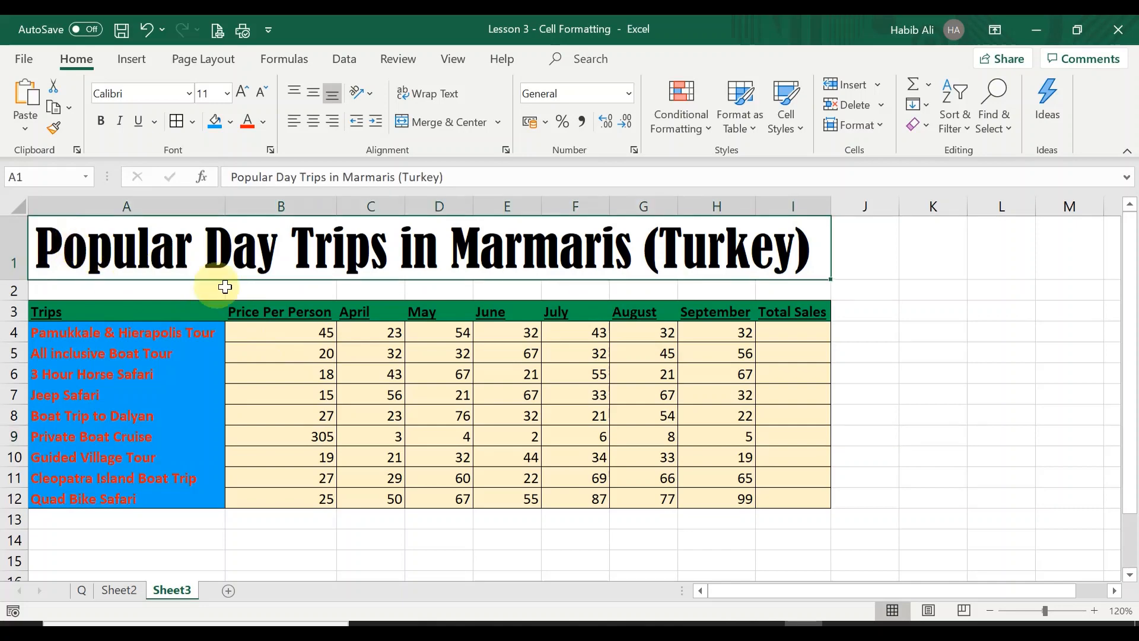
drag(224, 287, 542, 490)
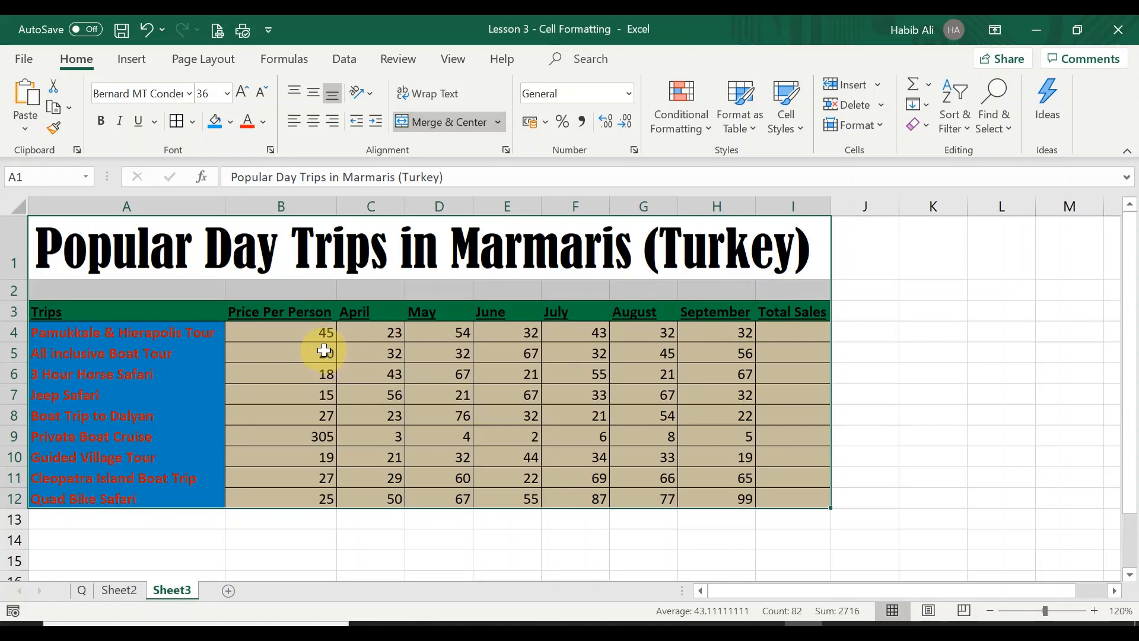
click(317, 98)
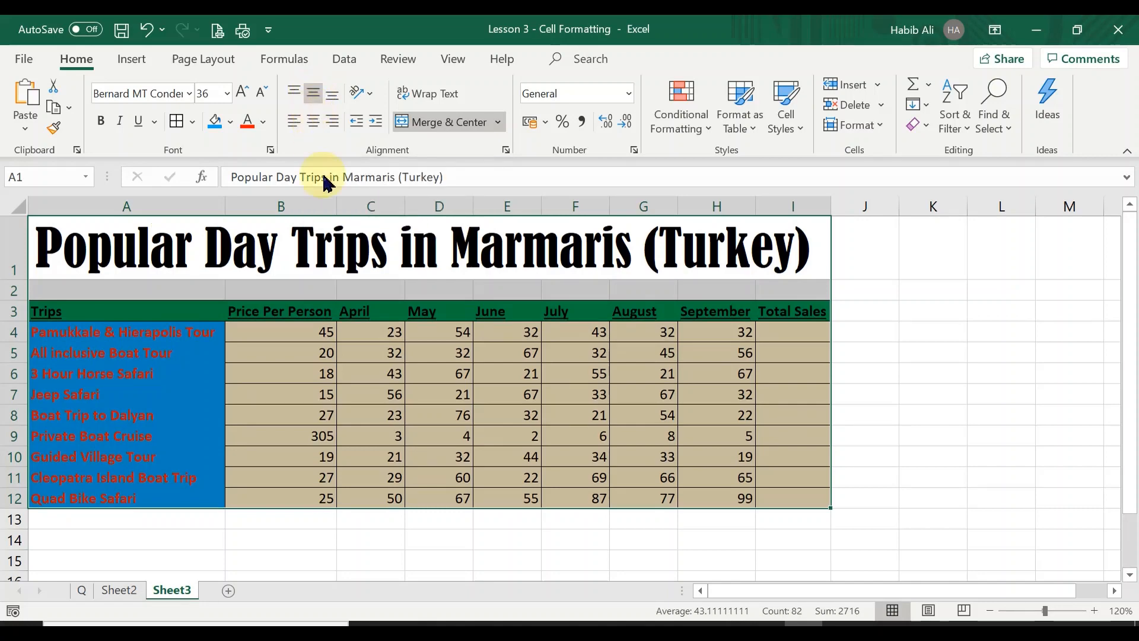
click(314, 123)
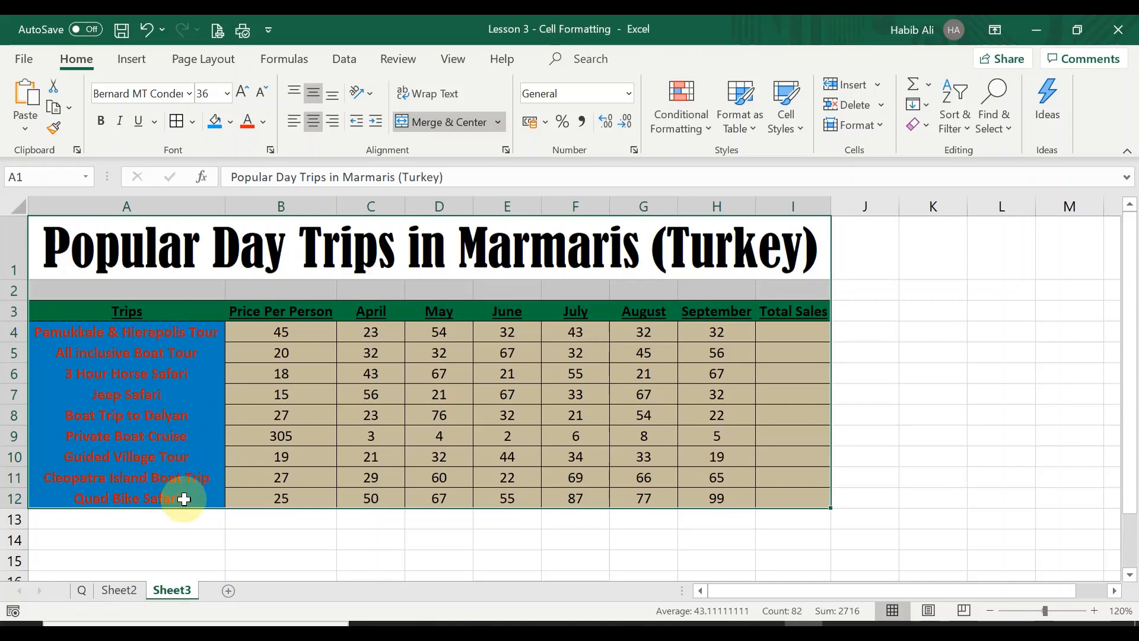
Step: Left-align the trip names in A4:A12
click(174, 333)
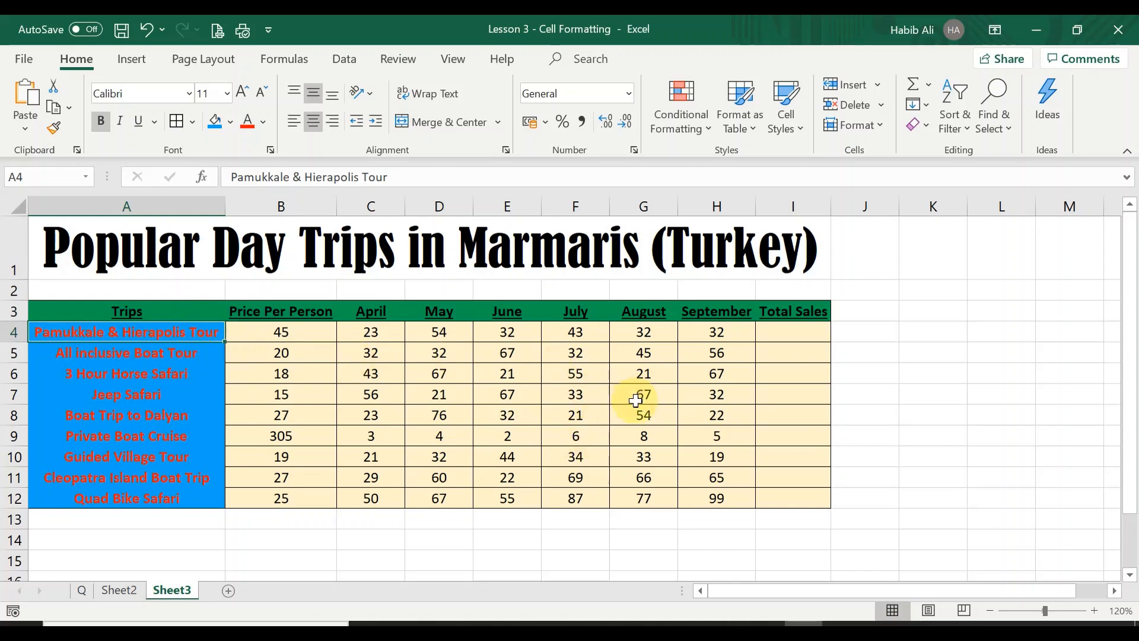
drag(148, 330, 135, 498)
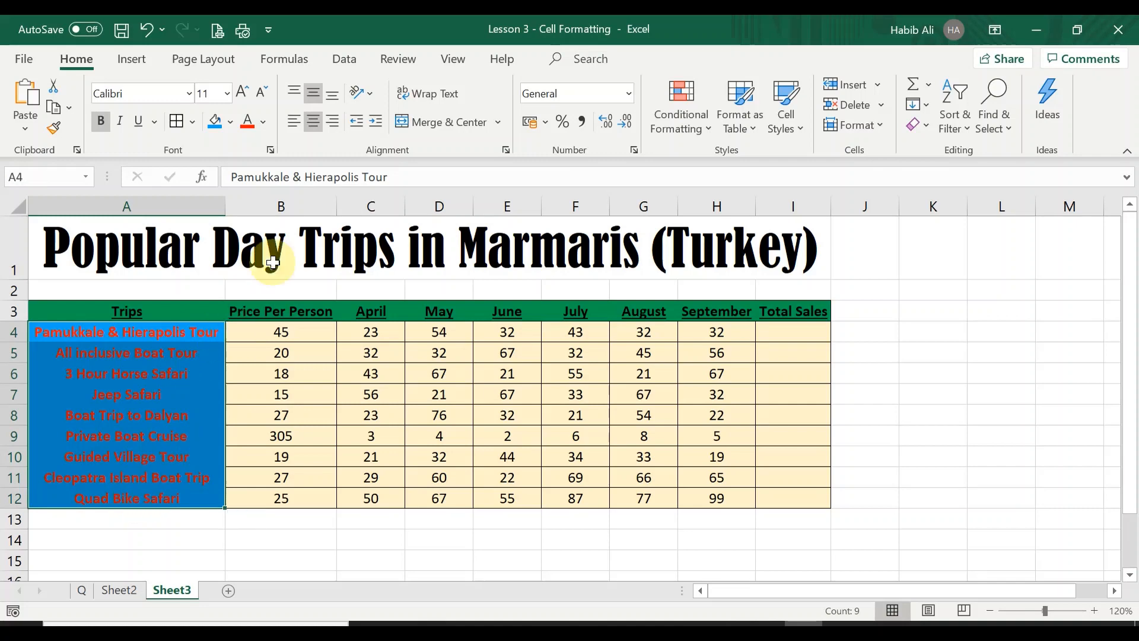
click(293, 121)
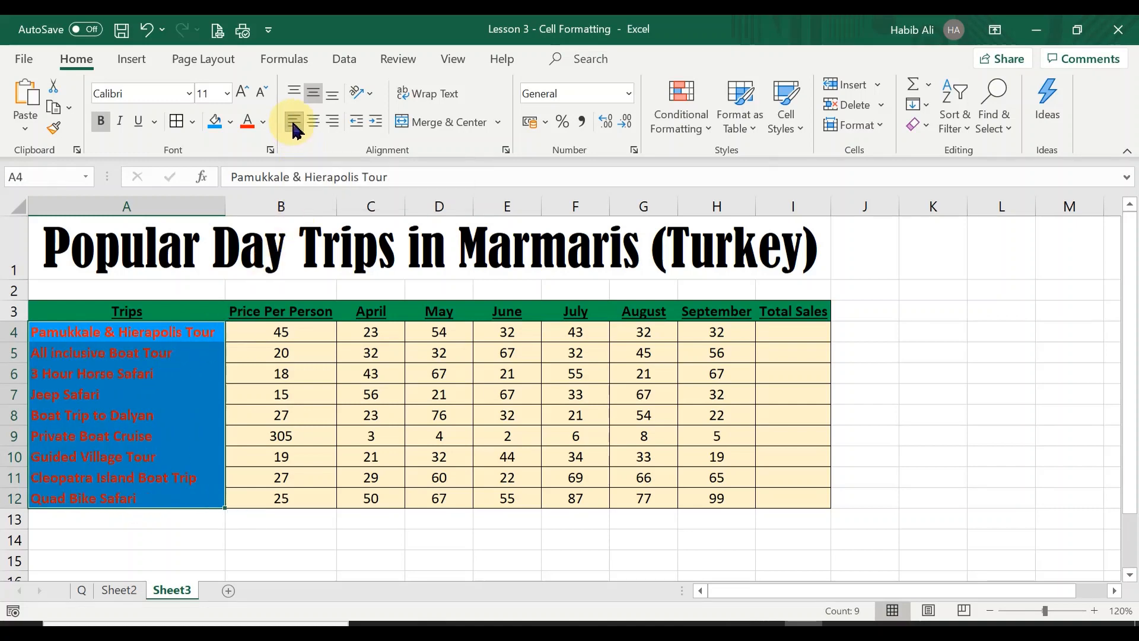
click(479, 428)
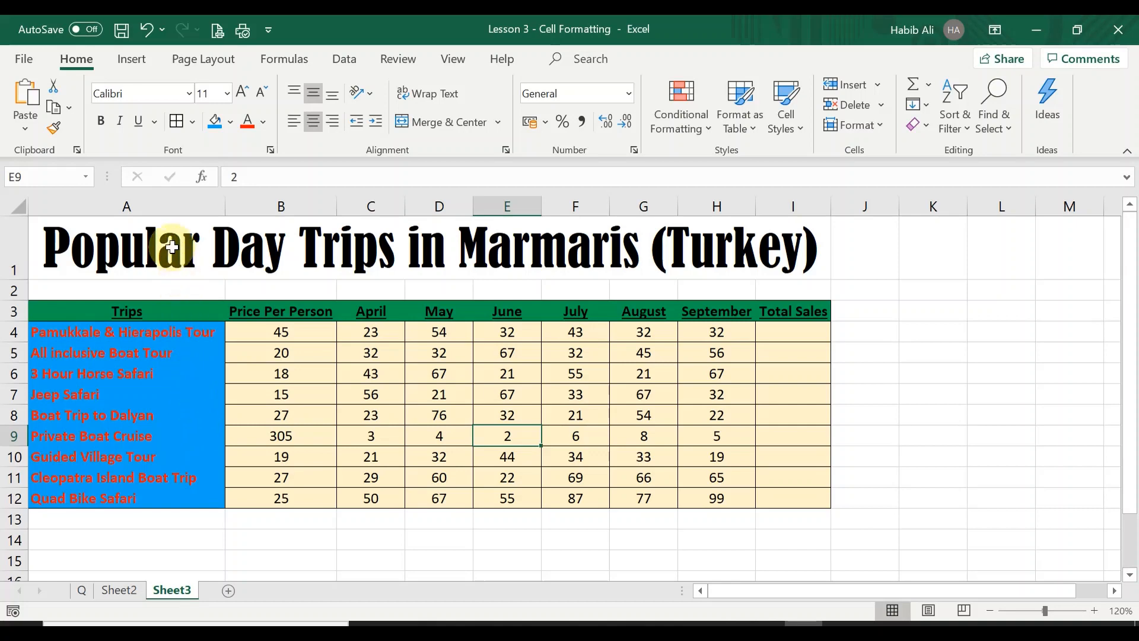
Step: Fill the merged title cell in row 1 with the standard red colour
click(172, 247)
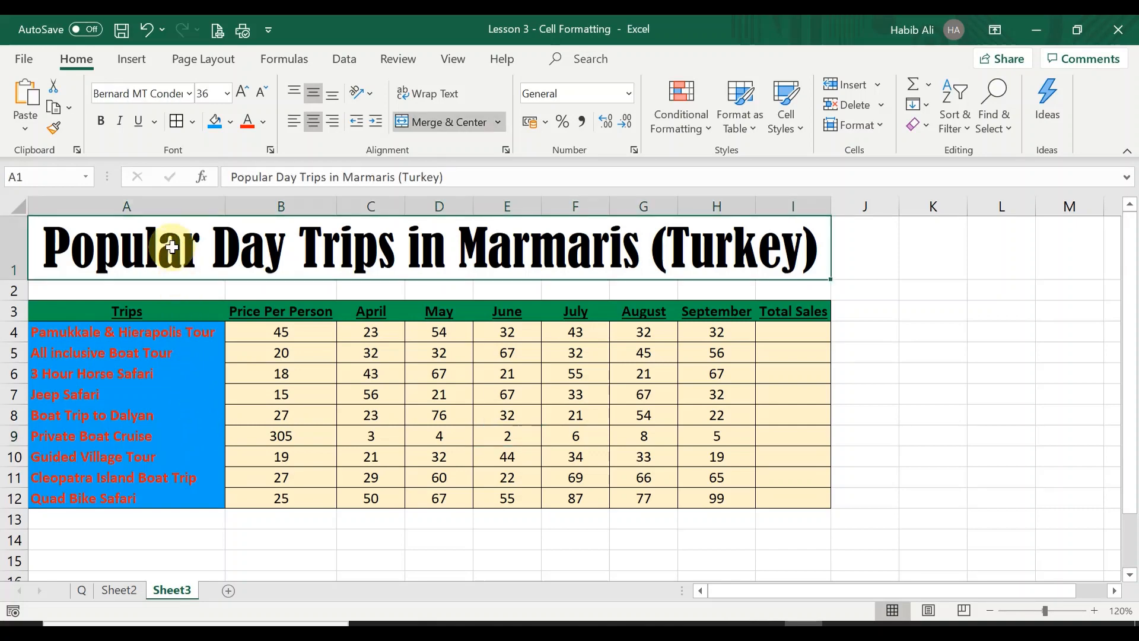
click(231, 123)
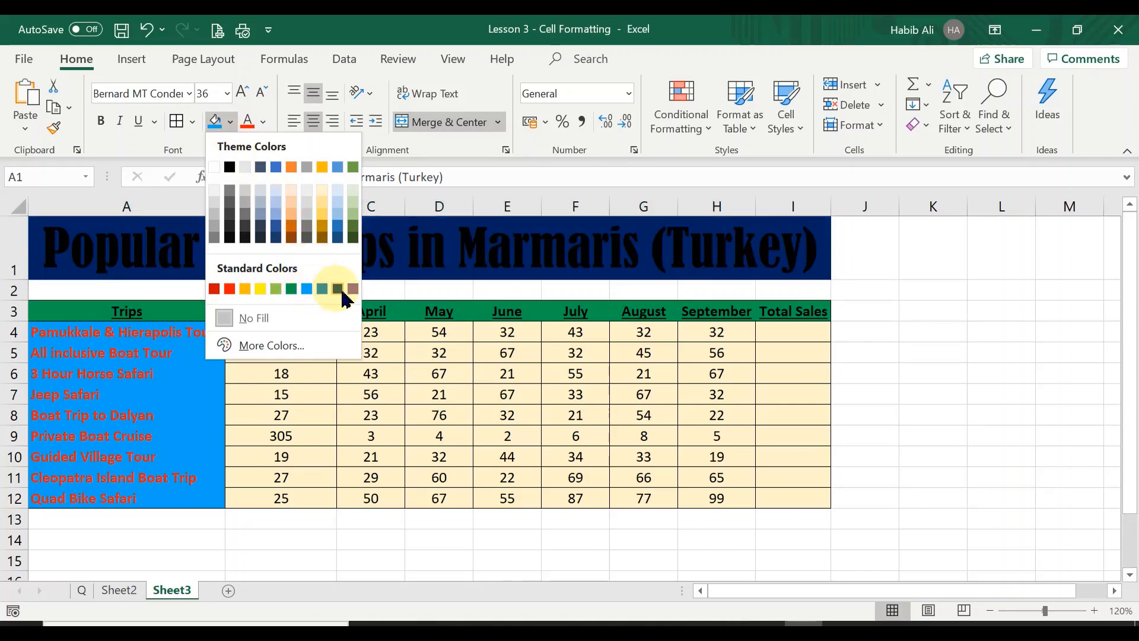
click(229, 289)
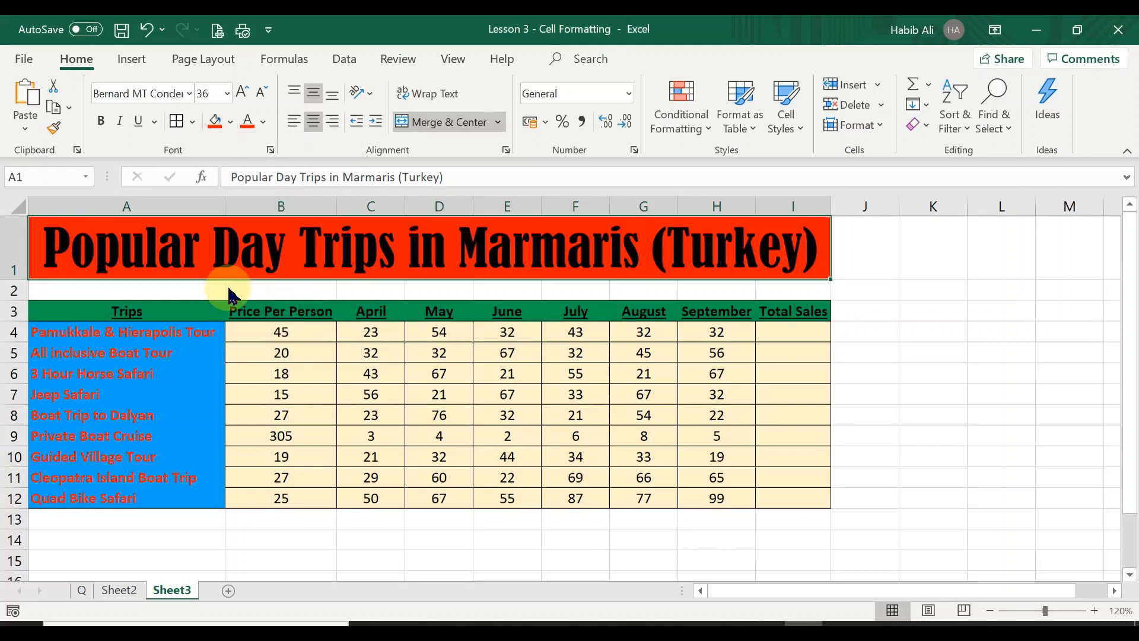
click(903, 386)
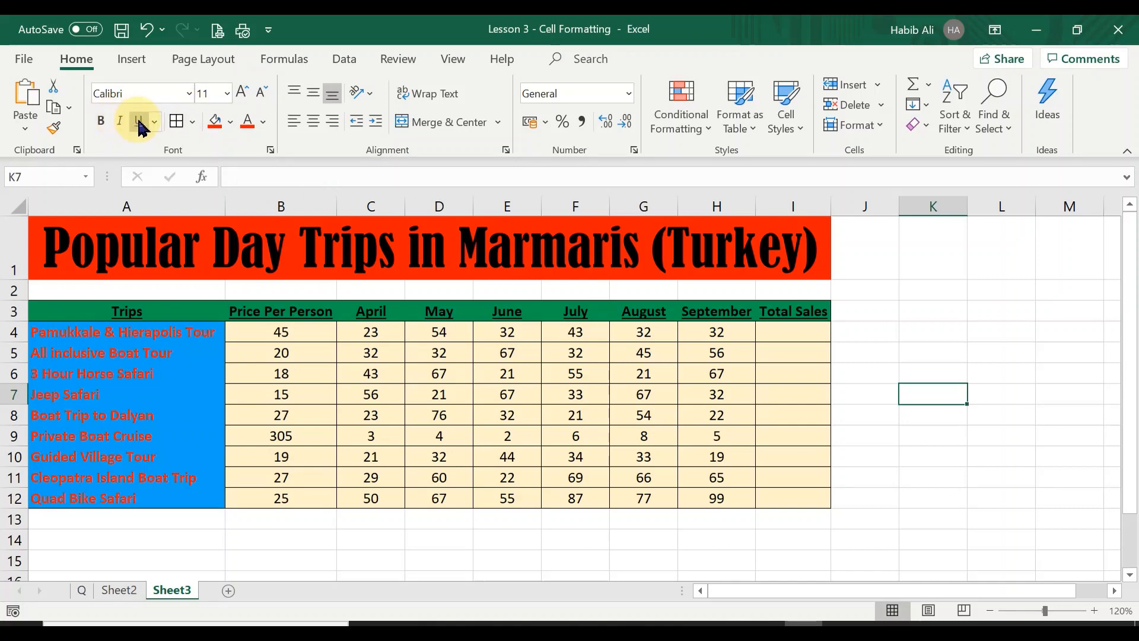
click(193, 122)
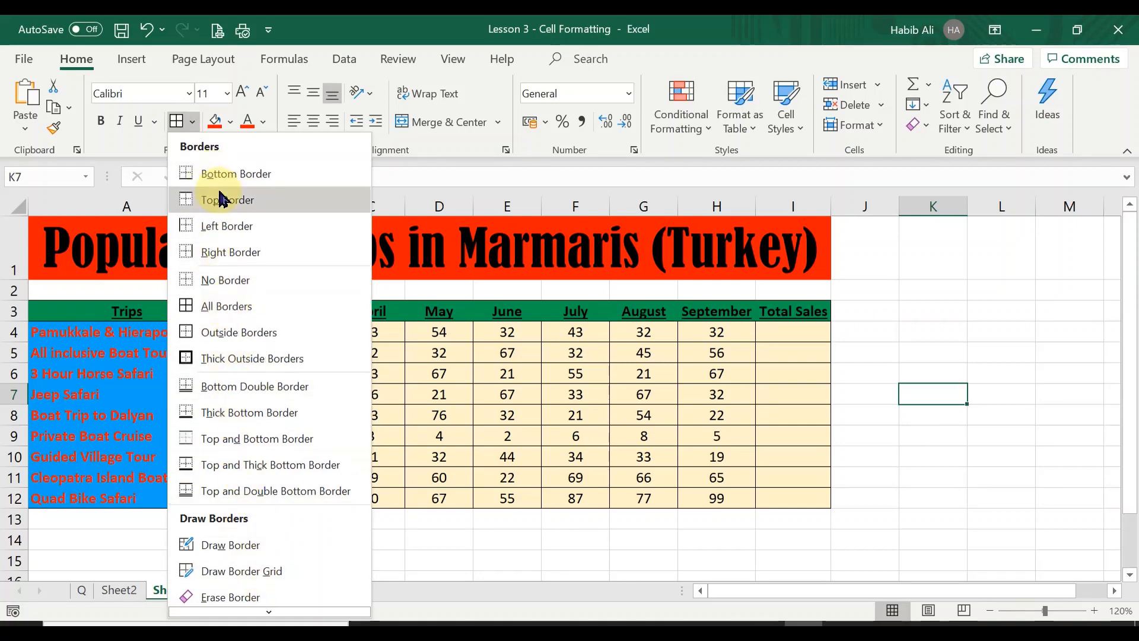
click(194, 122)
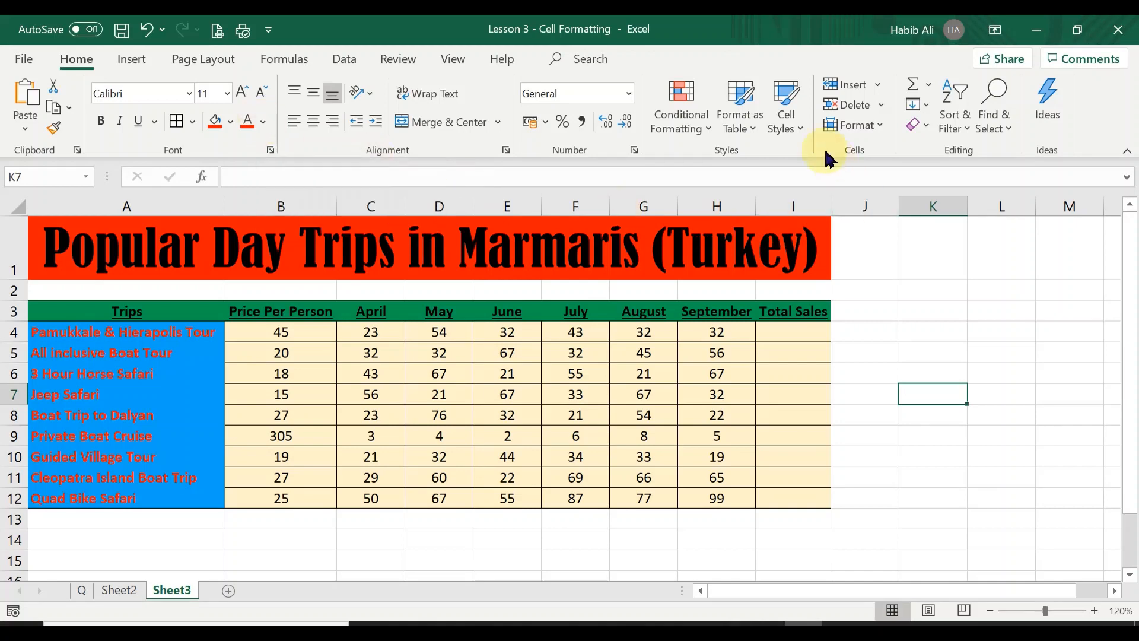
click(792, 130)
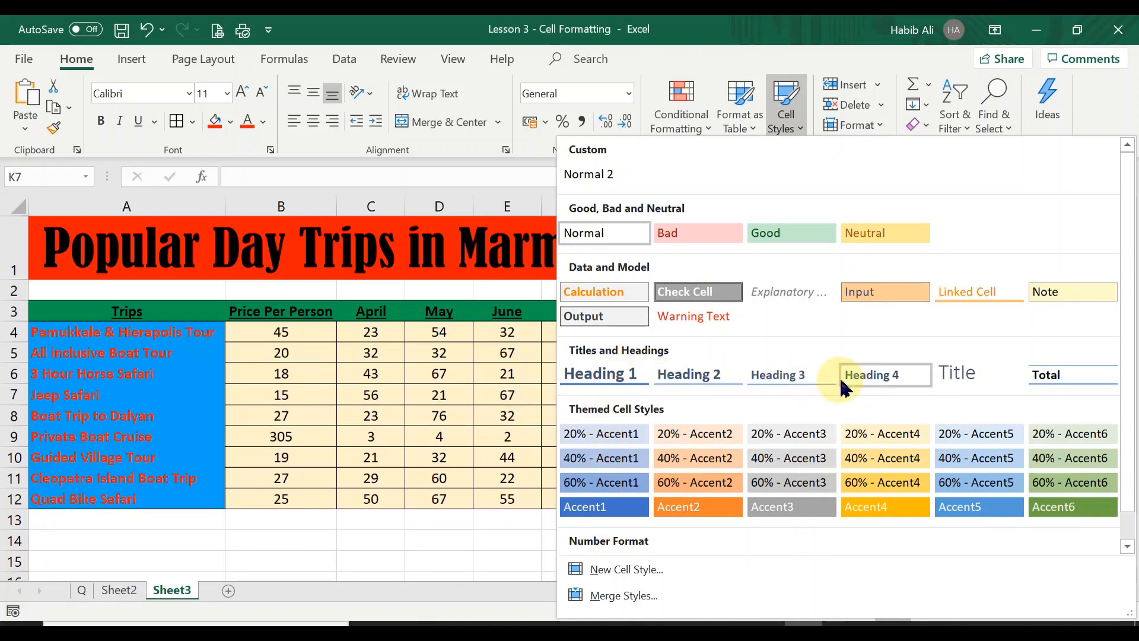
click(474, 356)
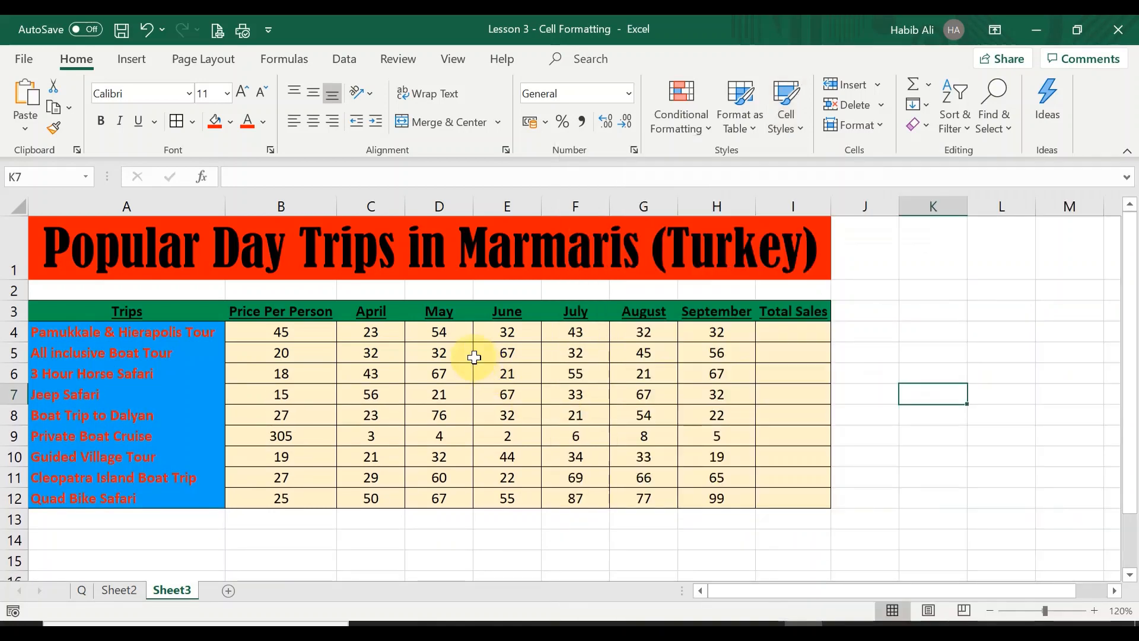